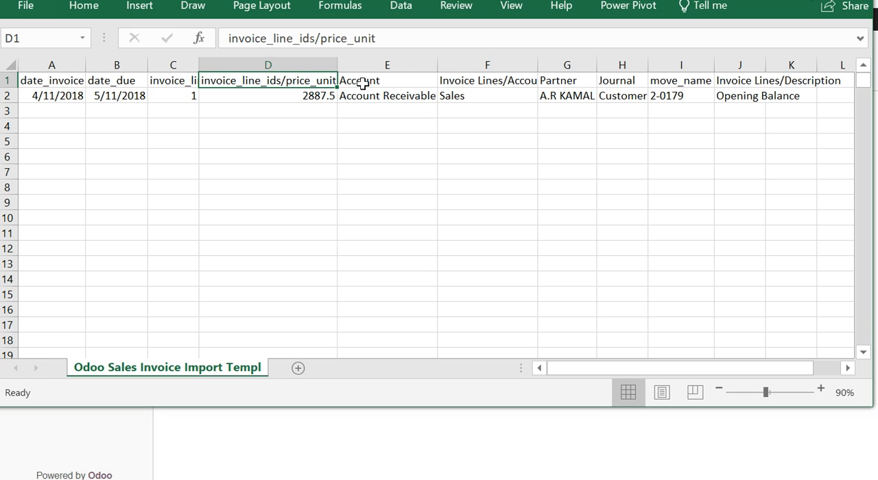
- Examine the Account, Invoice Lines/Account, Partner and Journal columns of the invoice import template with their values in row 2
{"action": "left_click_drag", "start_coordinate": [365, 78], "coordinate": [368, 90]}
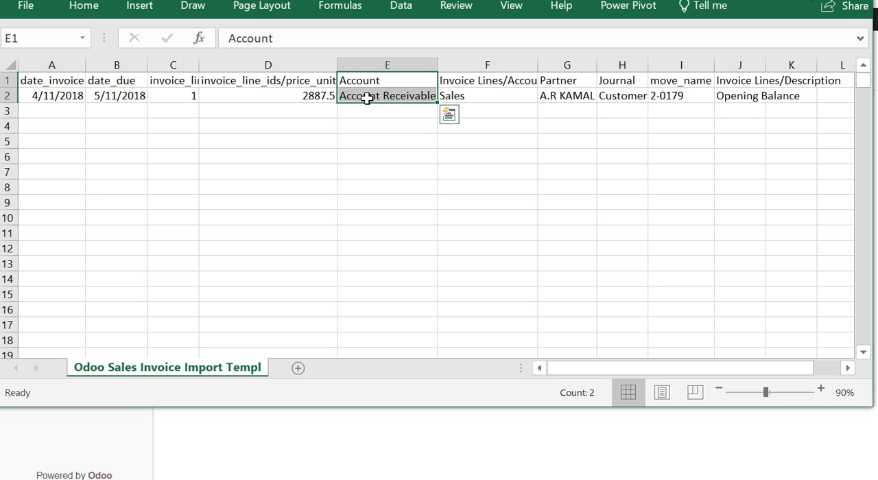
{"action": "left_click", "coordinate": [367, 98]}
{"action": "left_click", "coordinate": [445, 79]}
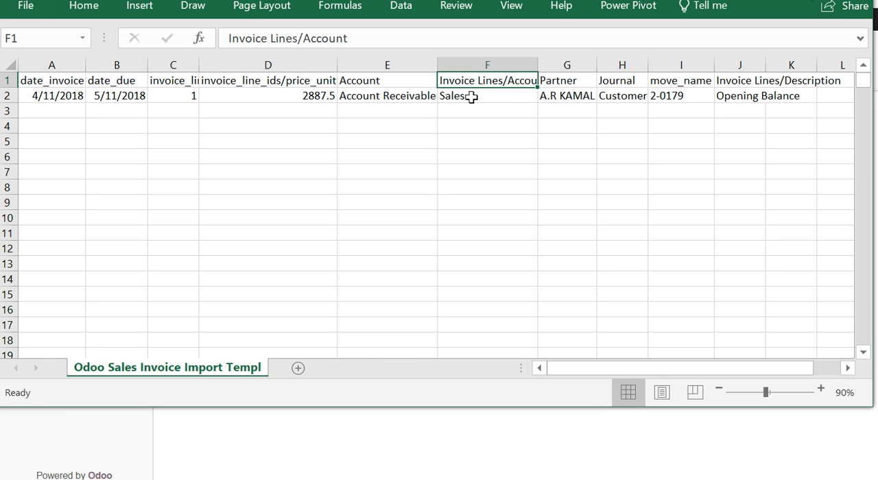
{"action": "left_click", "coordinate": [472, 97]}
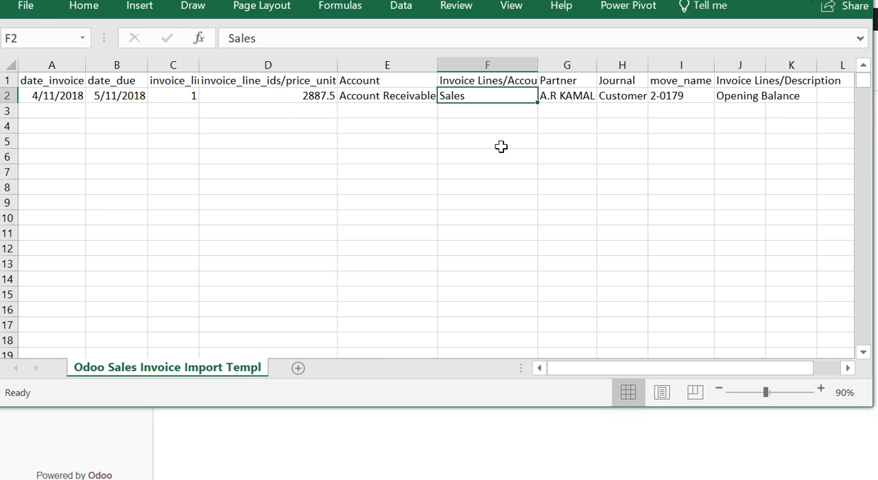
{"action": "left_click", "coordinate": [556, 81]}
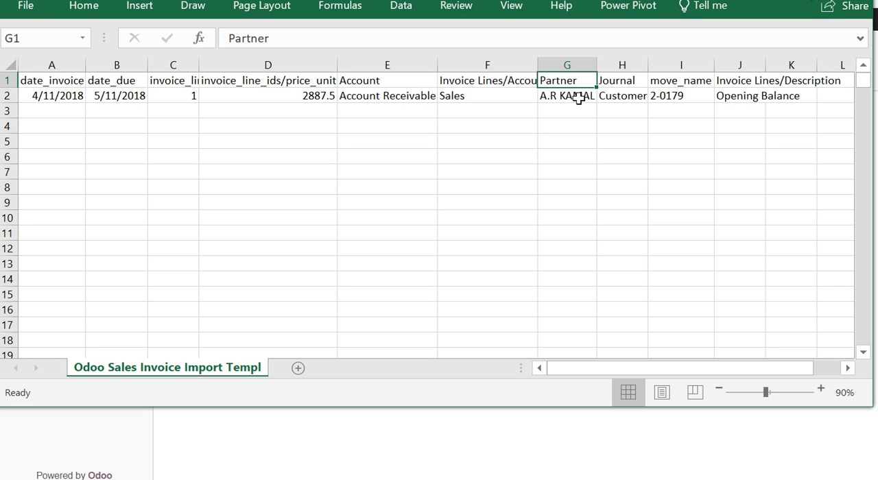
{"action": "left_click", "coordinate": [579, 95]}
{"action": "left_click", "coordinate": [607, 81]}
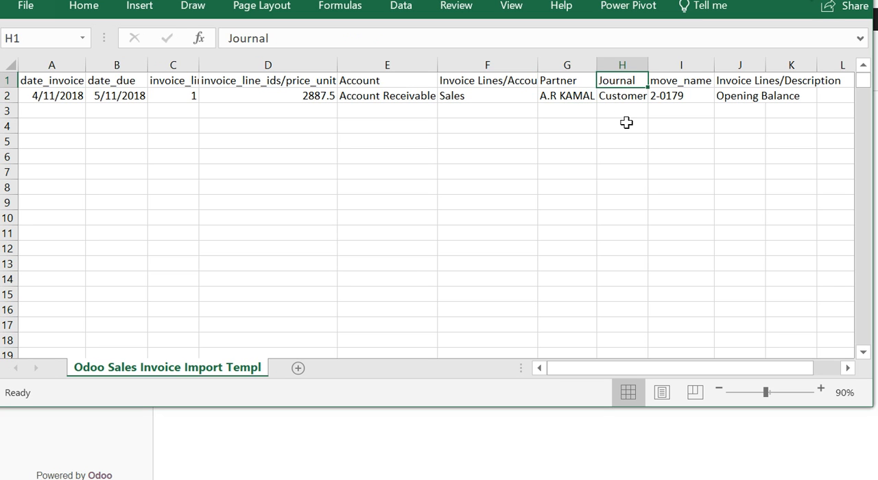
{"action": "left_click", "coordinate": [624, 98]}
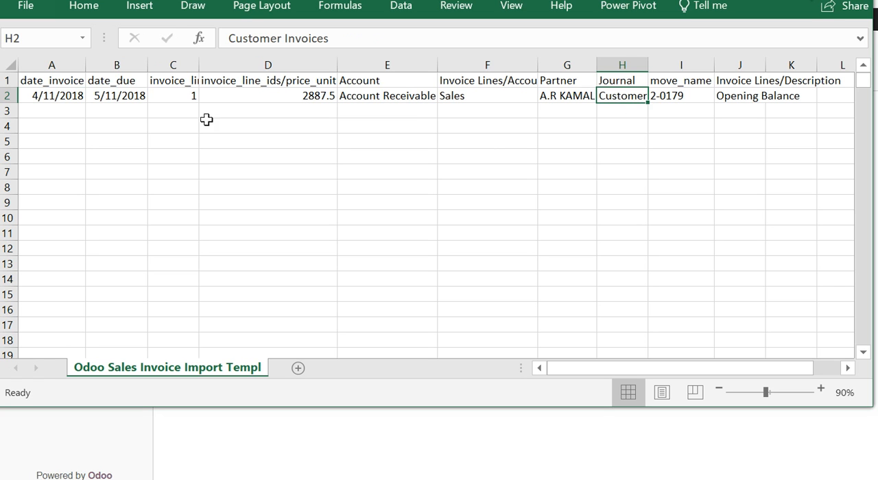
- Examine the move_name and Invoice Lines/Description columns of the template with their values in row 2
{"action": "left_click", "coordinate": [679, 82]}
{"action": "left_click", "coordinate": [684, 94]}
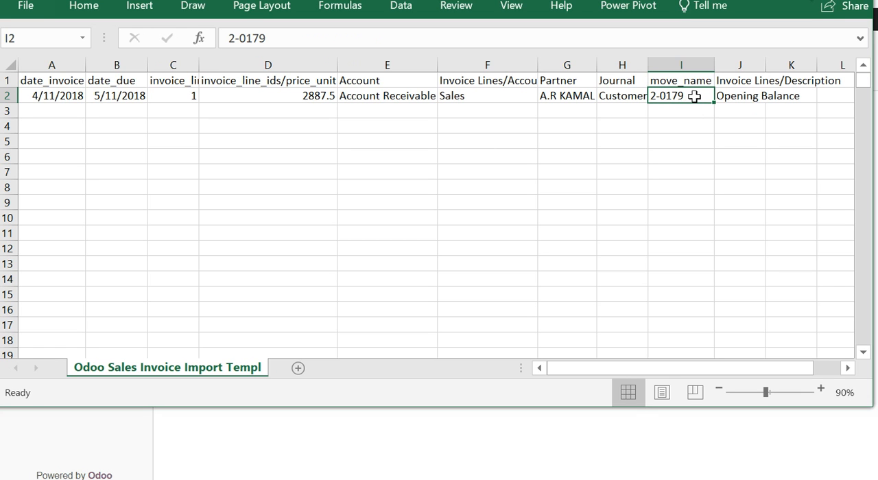
{"action": "left_click", "coordinate": [695, 81]}
{"action": "left_click", "coordinate": [698, 96]}
{"action": "left_click", "coordinate": [695, 82]}
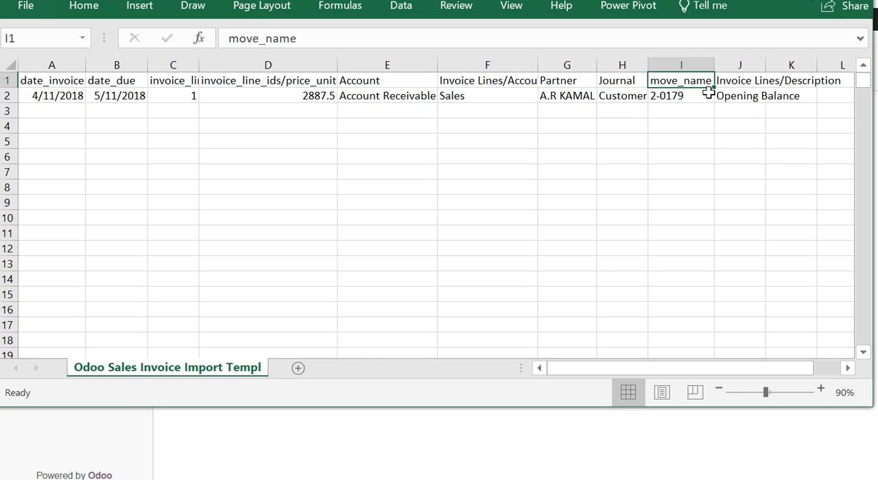
{"action": "left_click", "coordinate": [727, 83]}
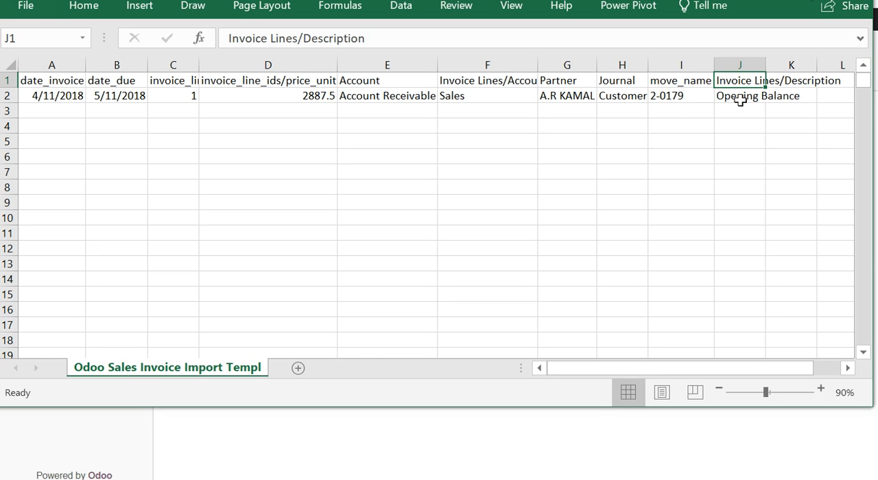
{"action": "left_click", "coordinate": [741, 99]}
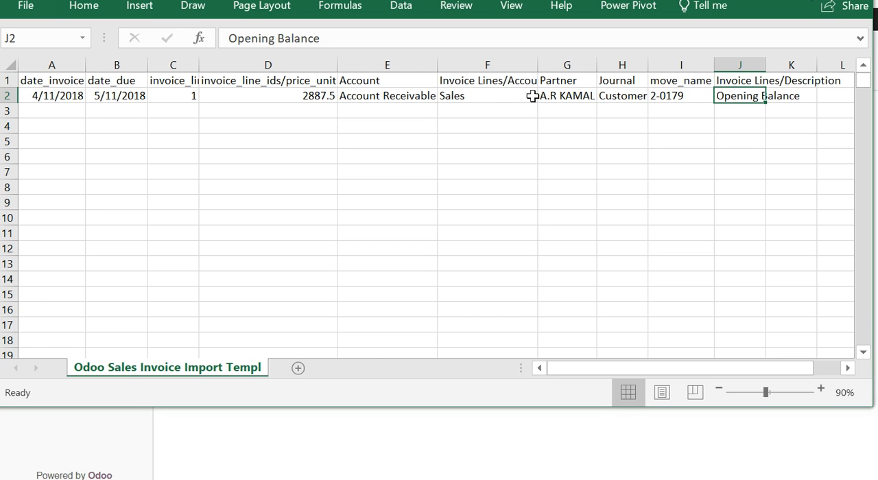
{"action": "left_click", "coordinate": [763, 82]}
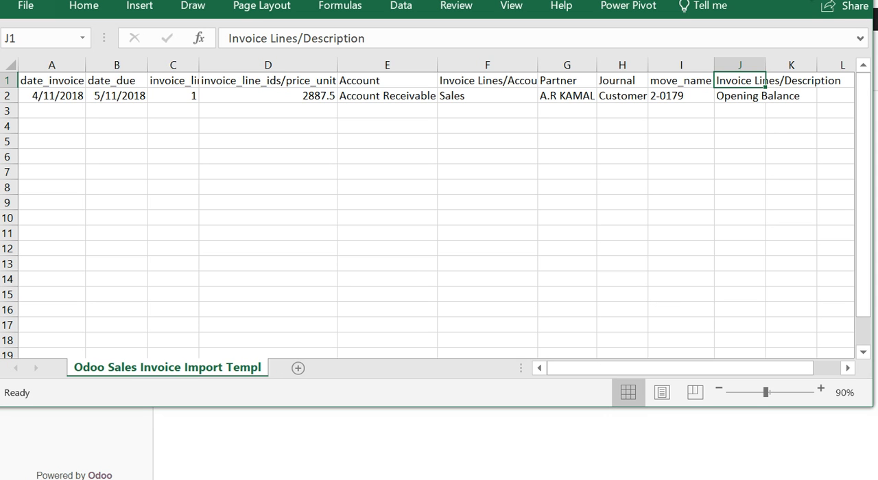
- Switch to Odoo, load Invoice Customer Import.xlsx into the customer invoice import, review the column mapping and test the import
{"action": "left_click", "coordinate": [858, 1]}
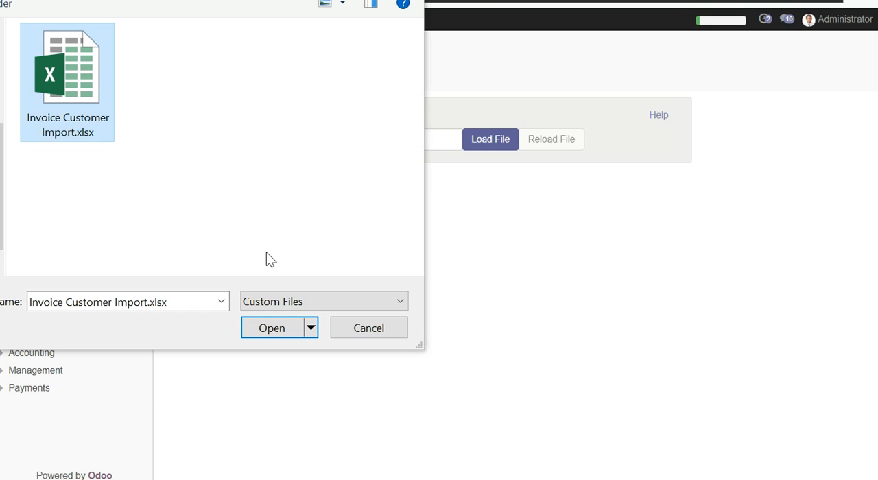
{"action": "left_click", "coordinate": [276, 330]}
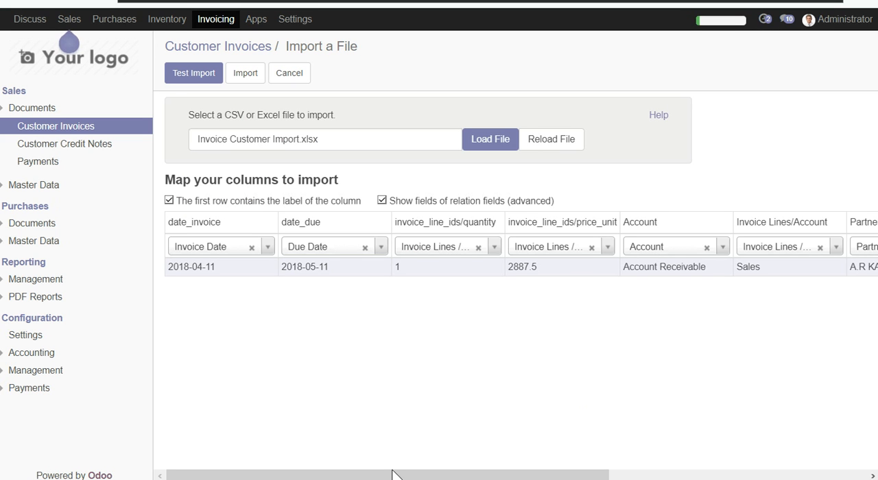
{"action": "left_click_drag", "start_coordinate": [386, 475], "coordinate": [308, 473]}
{"action": "left_click_drag", "start_coordinate": [409, 476], "coordinate": [283, 447]}
{"action": "left_click", "coordinate": [185, 76]}
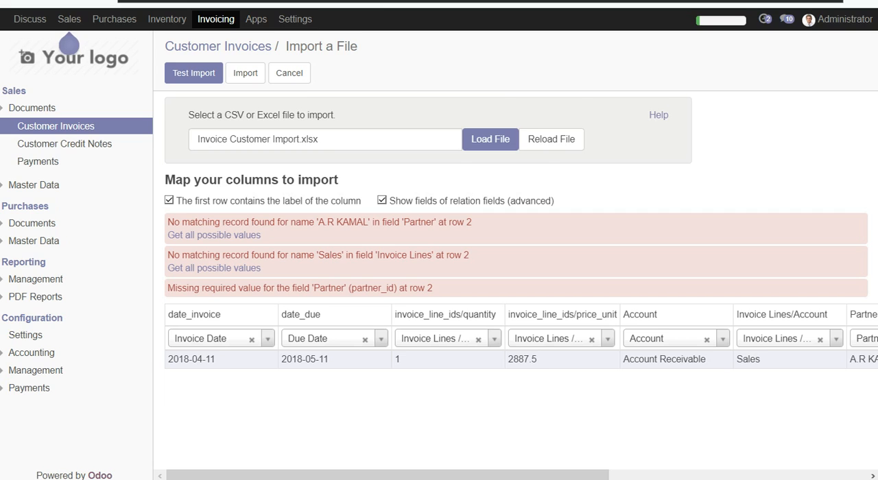
- Check the invoice line account and partner in row 2 of the Excel template and expand the Accounting configuration in Odoo
{"action": "key", "text": "alt+Tab"}
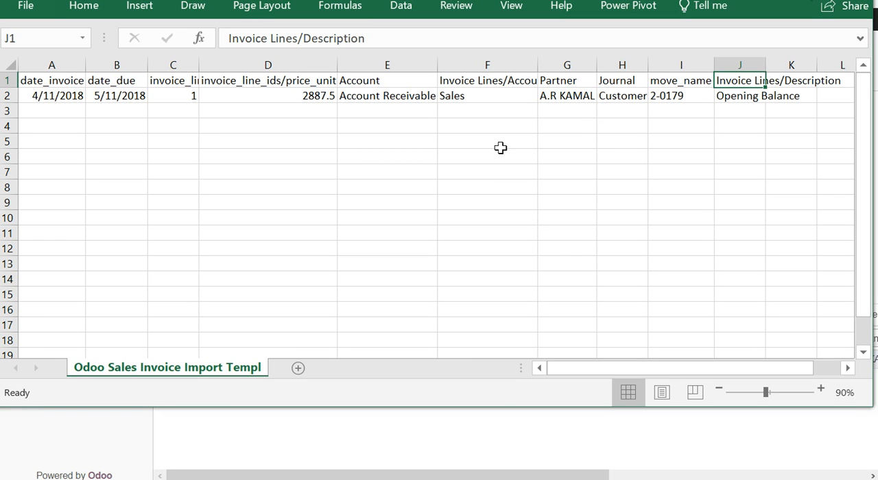
{"action": "left_click", "coordinate": [488, 95]}
{"action": "left_click", "coordinate": [552, 96]}
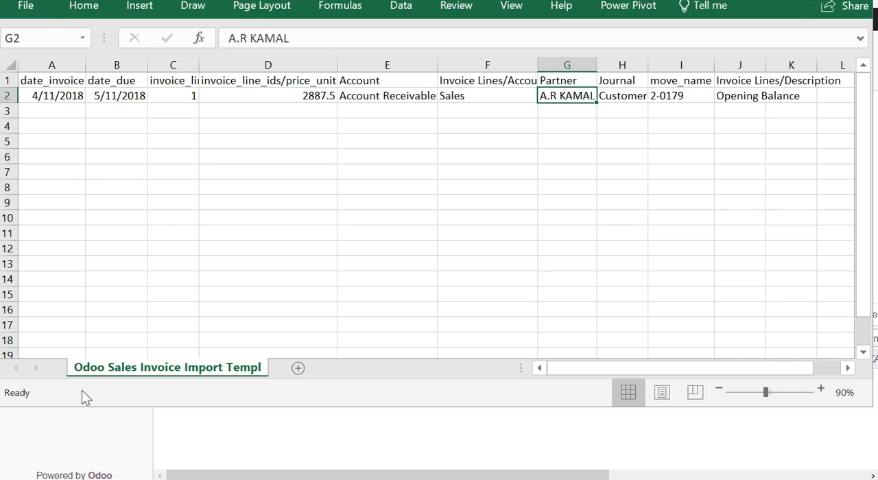
{"action": "key", "text": "alt+Tab"}
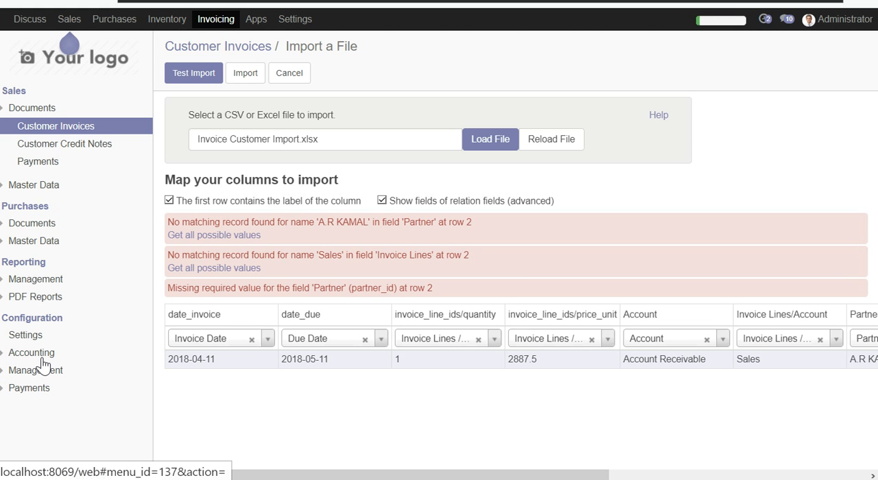
{"action": "left_click", "coordinate": [39, 356]}
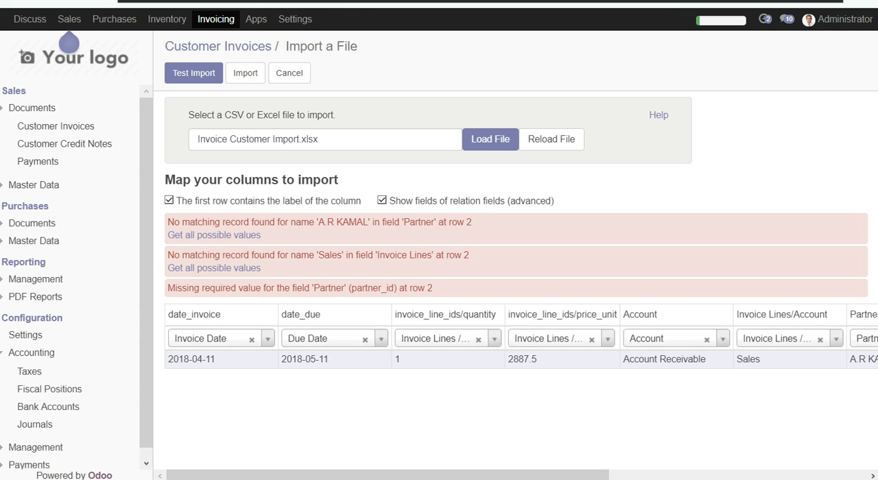
- Enable developer mode by changing the page address to localhost:8069/web?debug#model=account.invoice&action=import and loading it
{"action": "left_click", "coordinate": [295, 19]}
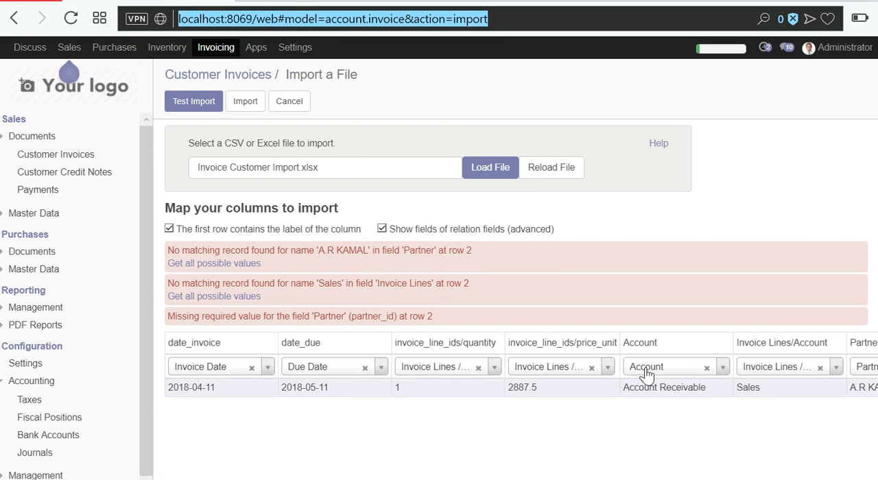
{"action": "left_click", "coordinate": [283, 19]}
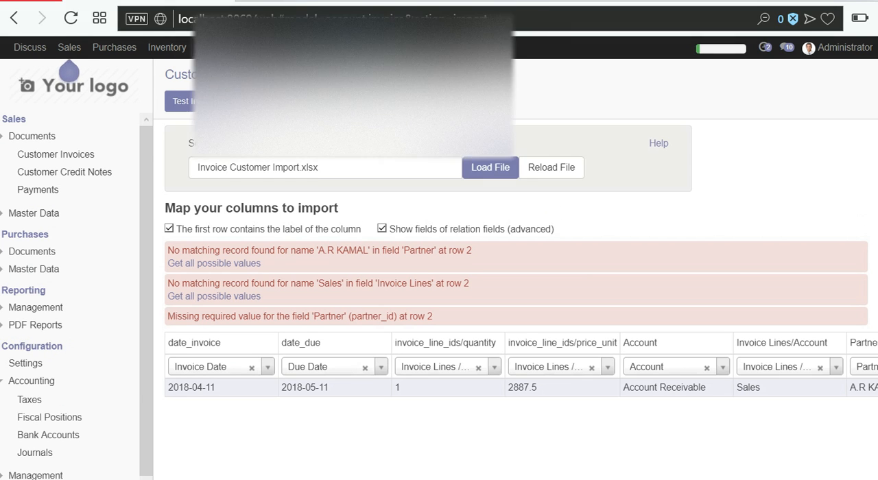
{"action": "left_click", "coordinate": [293, 19]}
{"action": "type", "text": "de"}
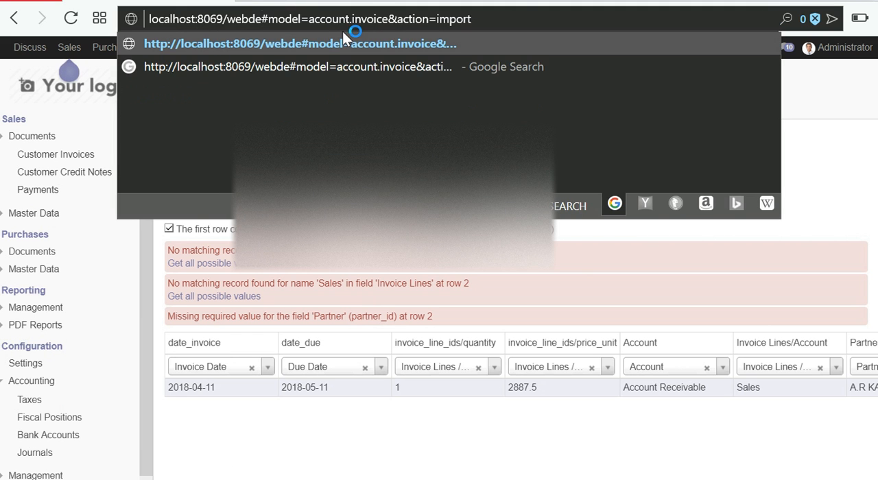
{"action": "key", "text": "BackSpace"}
{"action": "key", "text": "Delete"}
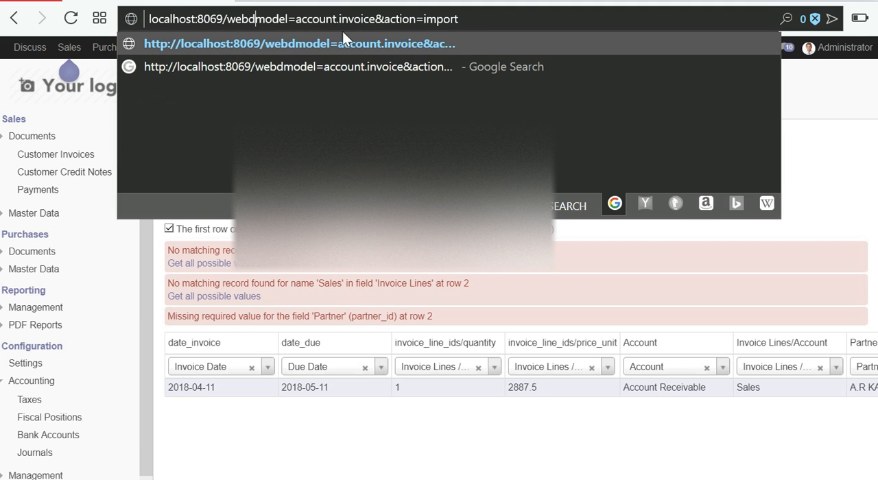
{"action": "key", "text": "BackSpace"}
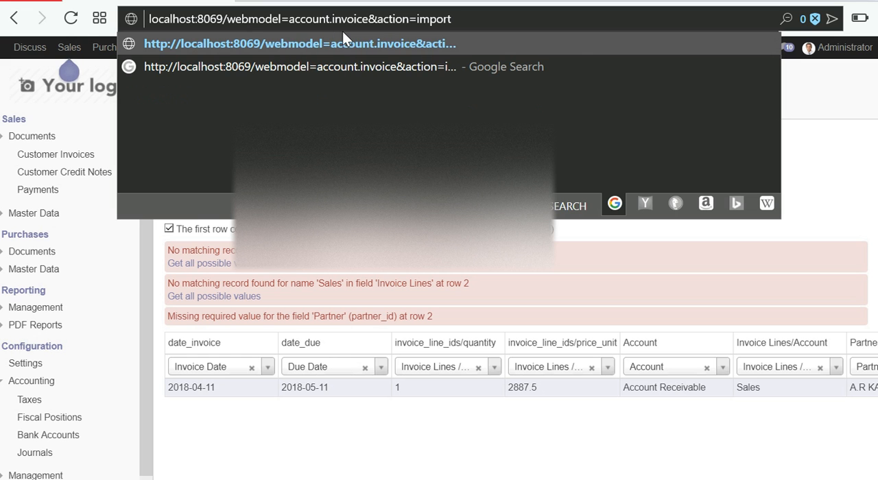
{"action": "type", "text": "?debu"}
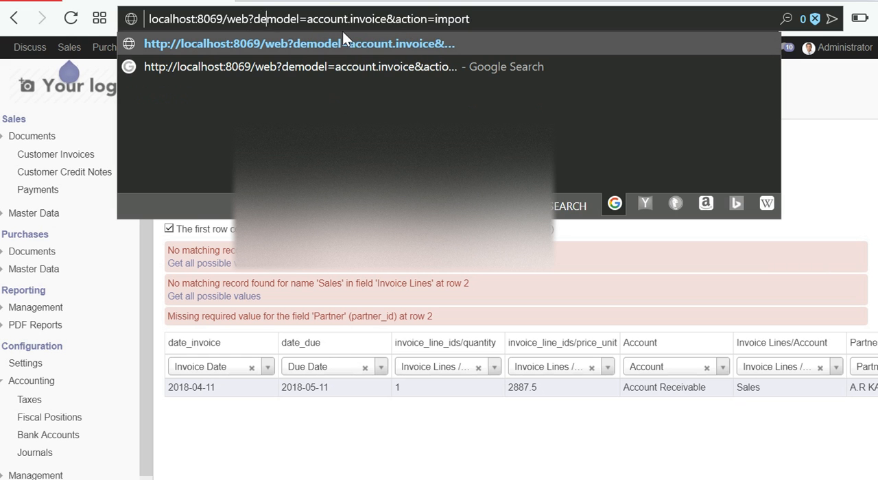
{"action": "type", "text": "g#"}
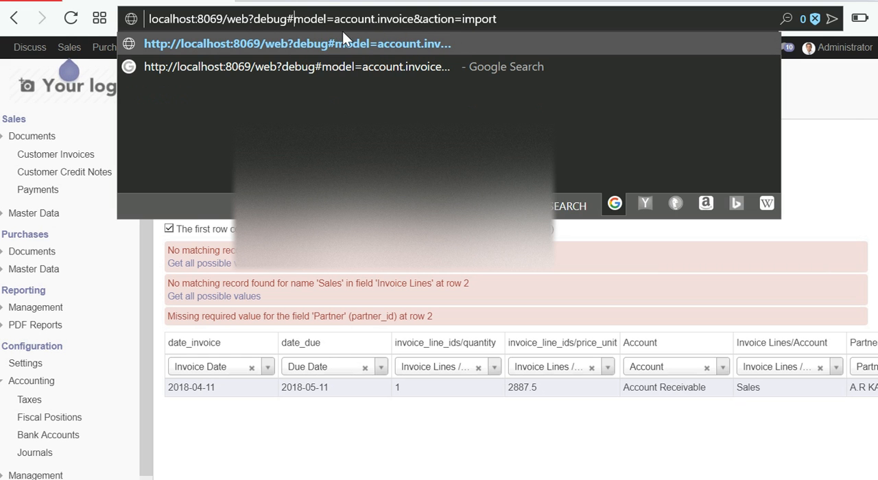
{"action": "key", "text": "Return"}
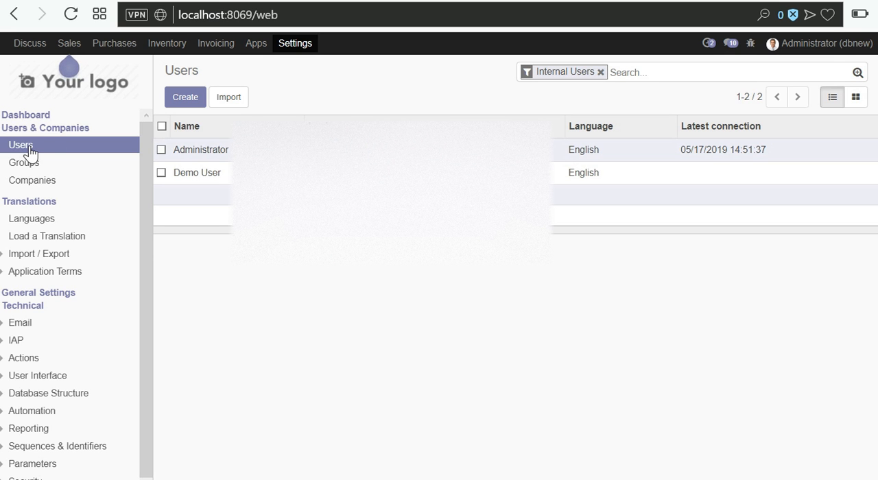
- Enable Show Full Accounting Features in the Administrator user's access rights and save the user
{"action": "left_click", "coordinate": [209, 157]}
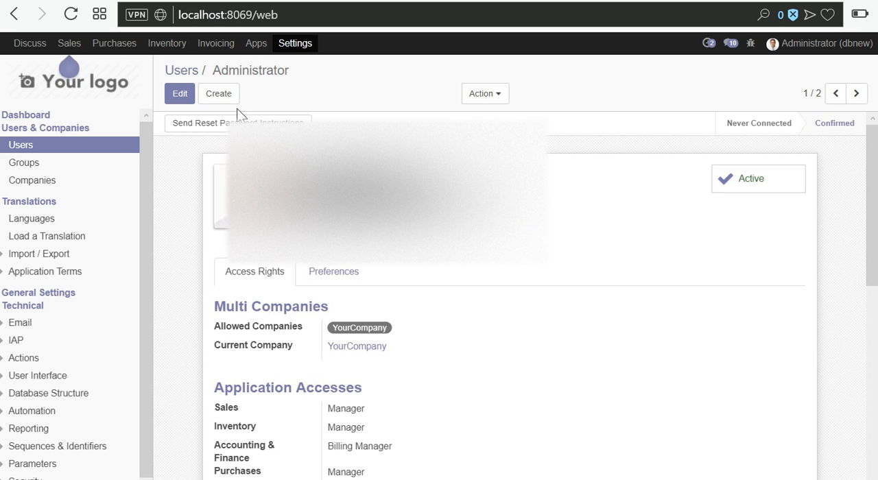
{"action": "left_click", "coordinate": [319, 275]}
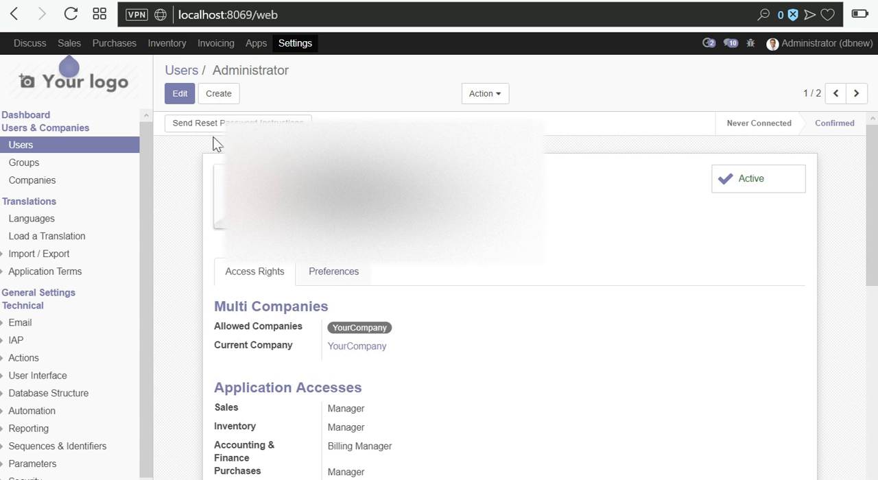
{"action": "left_click", "coordinate": [177, 98]}
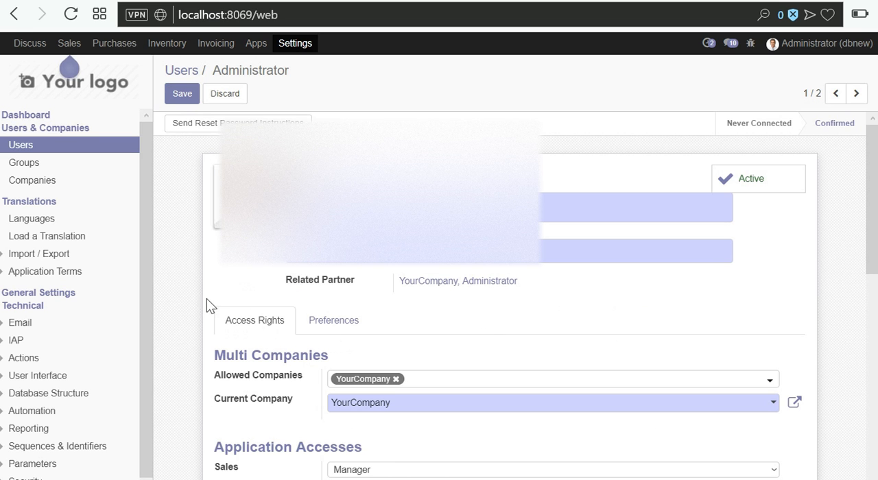
{"action": "scroll", "coordinate": [178, 295], "scroll_direction": "down", "scroll_amount": 10}
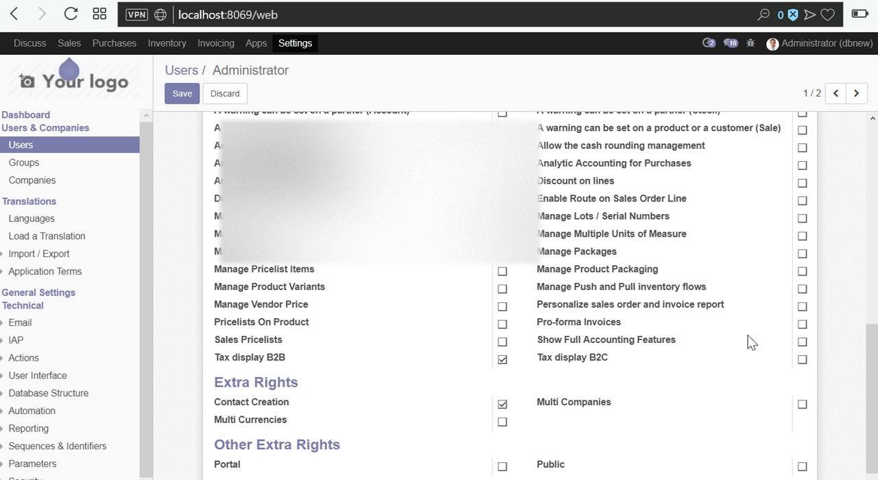
{"action": "left_click", "coordinate": [804, 342]}
{"action": "left_click", "coordinate": [166, 97]}
{"action": "left_click", "coordinate": [184, 97]}
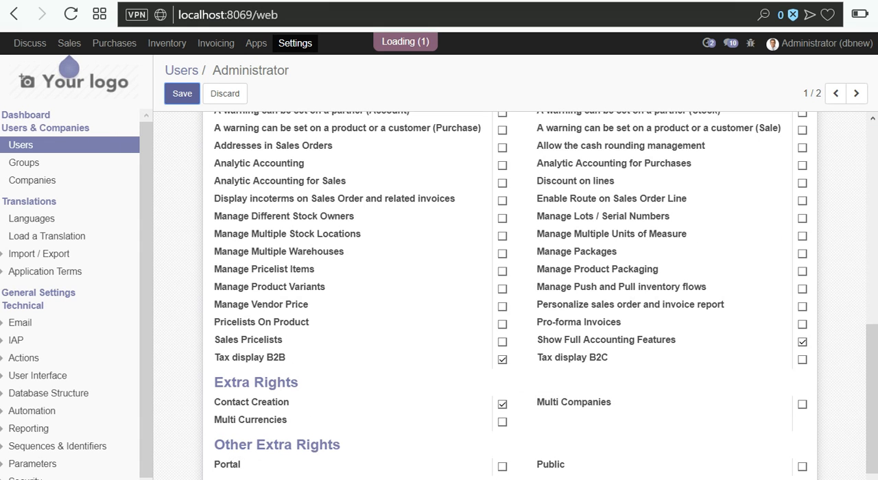
- Reload the Invoicing page and look through the Chart of Accounts for the product sales income account
{"action": "left_click", "coordinate": [170, 0]}
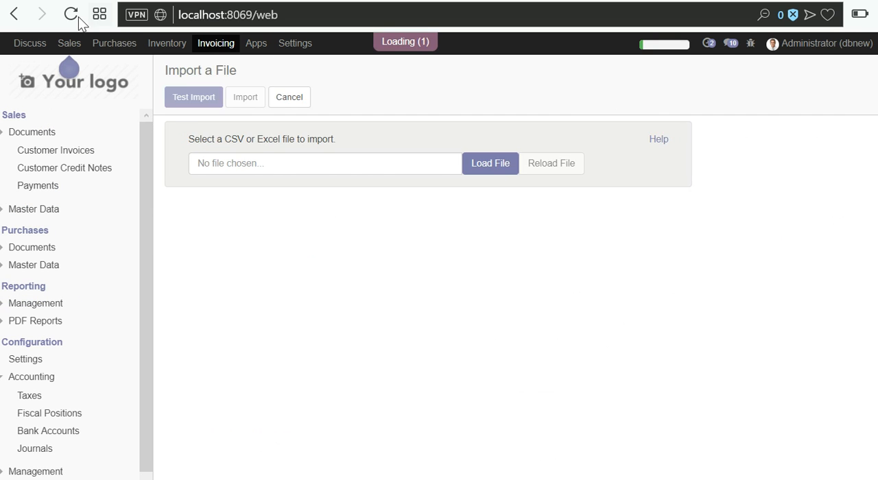
{"action": "left_click", "coordinate": [71, 15]}
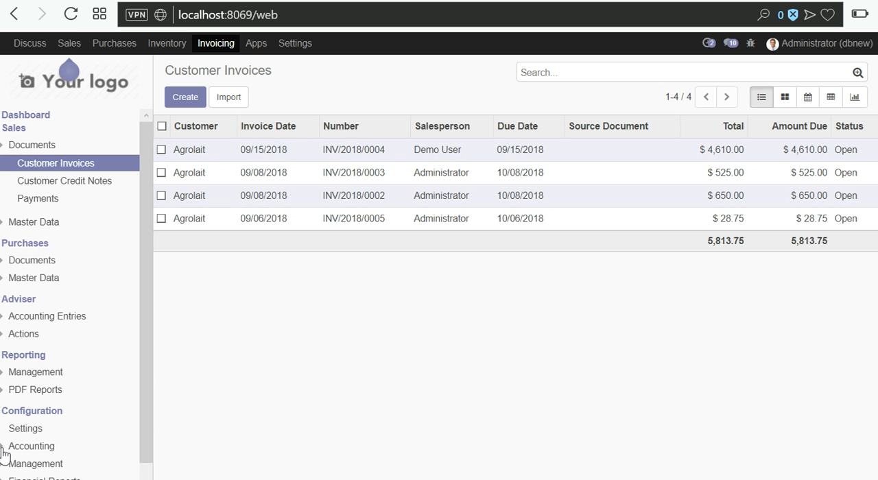
{"action": "left_click", "coordinate": [65, 438]}
{"action": "scroll", "coordinate": [80, 422], "scroll_direction": "down", "scroll_amount": 1}
{"action": "scroll", "coordinate": [79, 427], "scroll_direction": "down", "scroll_amount": 1}
{"action": "left_click", "coordinate": [53, 378]}
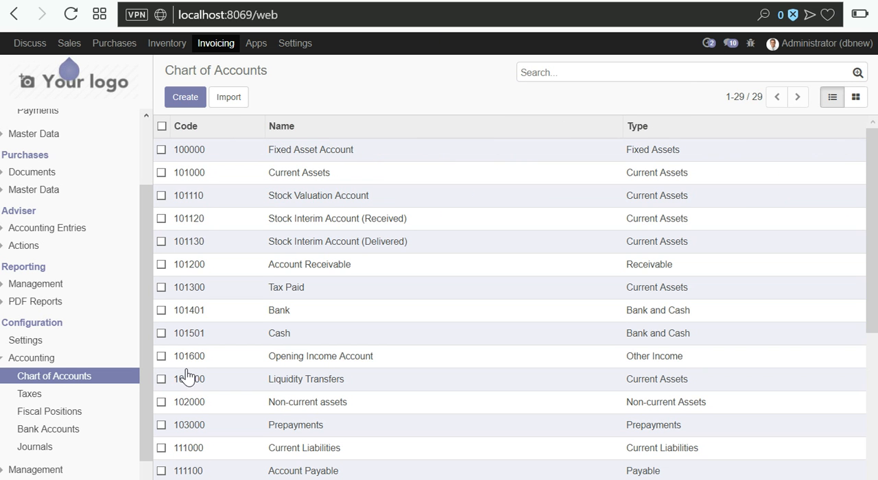
{"action": "scroll", "coordinate": [303, 342], "scroll_direction": "down", "scroll_amount": 5}
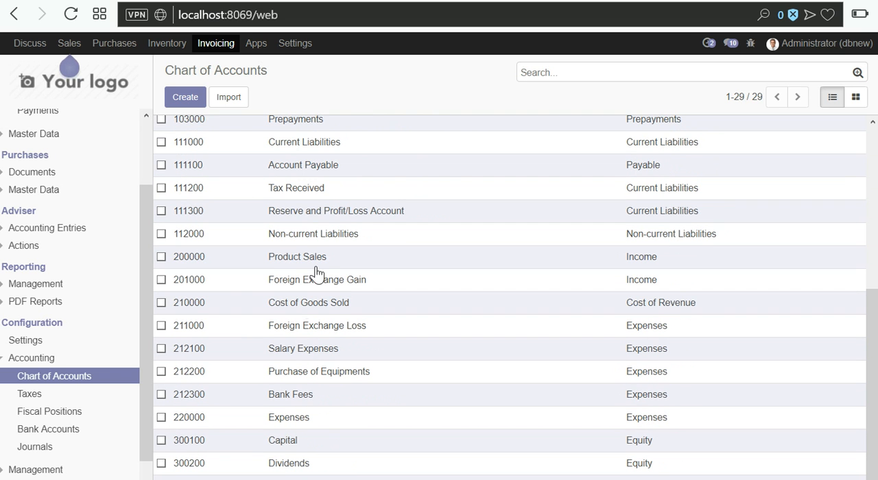
- Replace the invoice line account in cell F2 of the Excel template with Product Sales copied from Odoo's Chart of Accounts, matching the sheet's formatting
{"action": "triple_click", "coordinate": [281, 264]}
{"action": "key", "text": "ctrl+c"}
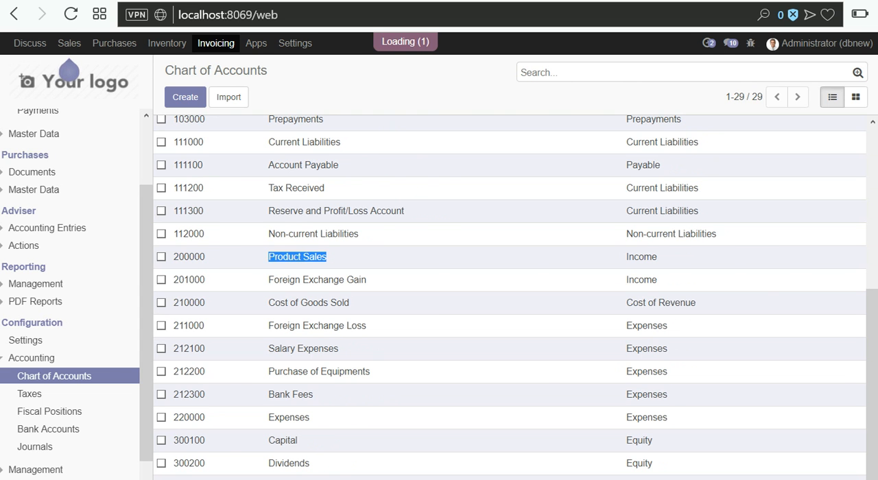
{"action": "key", "text": "alt+Tab"}
{"action": "left_click", "coordinate": [470, 94]}
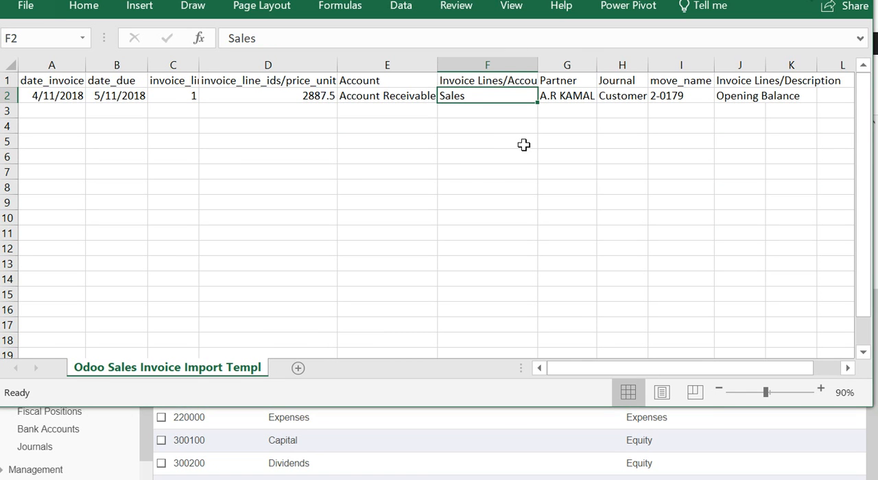
{"action": "key", "text": "ctrl+v"}
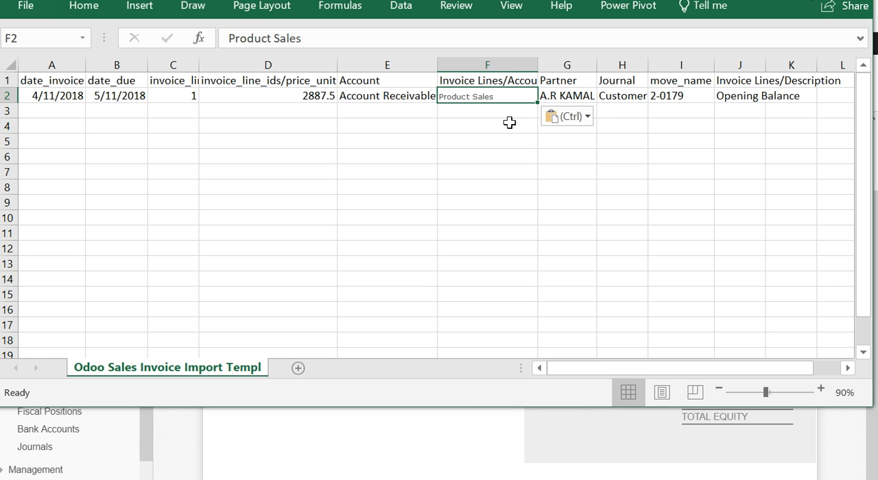
{"action": "left_click", "coordinate": [566, 116]}
{"action": "left_click", "coordinate": [584, 159]}
{"action": "left_click", "coordinate": [501, 127]}
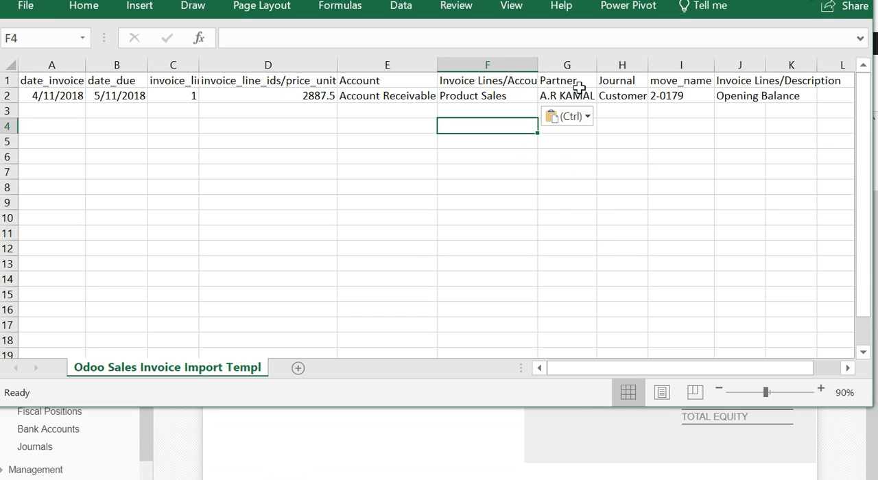
- Check the partner column in row 2 of the template and look up the existing customers in Odoo's sales master data
{"action": "left_click", "coordinate": [571, 93]}
{"action": "left_click", "coordinate": [568, 78]}
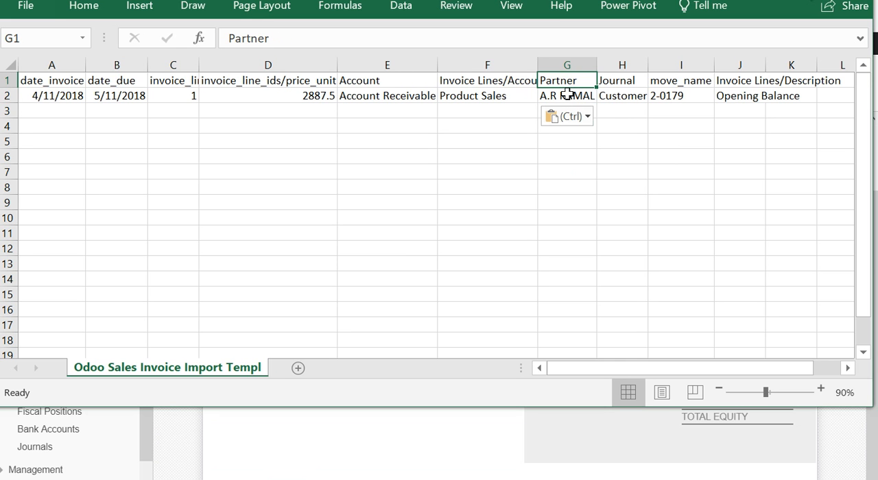
{"action": "left_click", "coordinate": [568, 95]}
{"action": "left_click", "coordinate": [199, 465]}
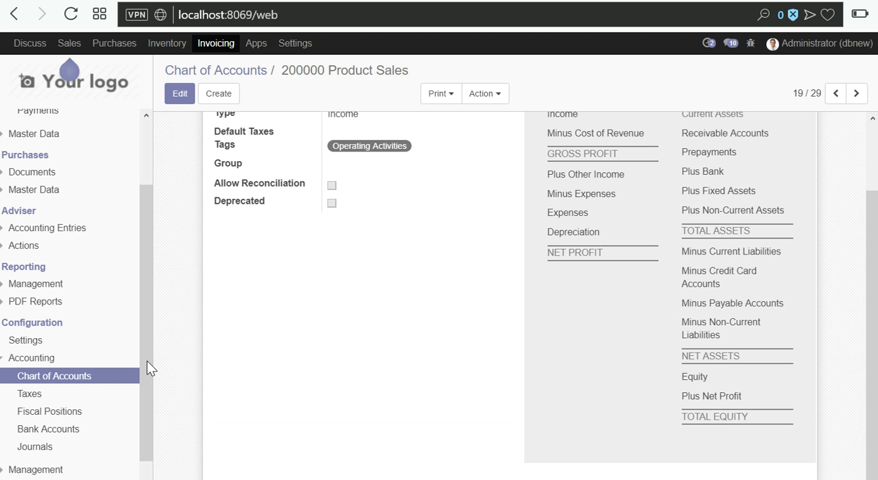
{"action": "scroll", "coordinate": [65, 171], "scroll_direction": "up", "scroll_amount": 2}
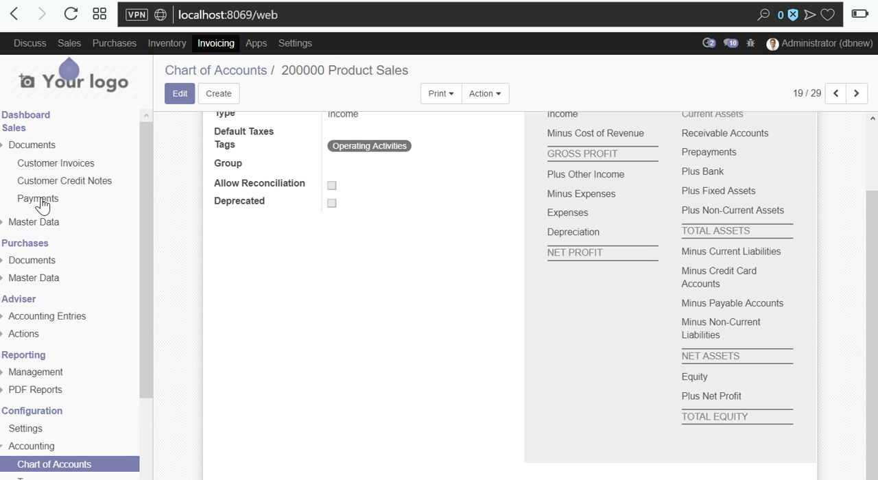
{"action": "left_click", "coordinate": [31, 224]}
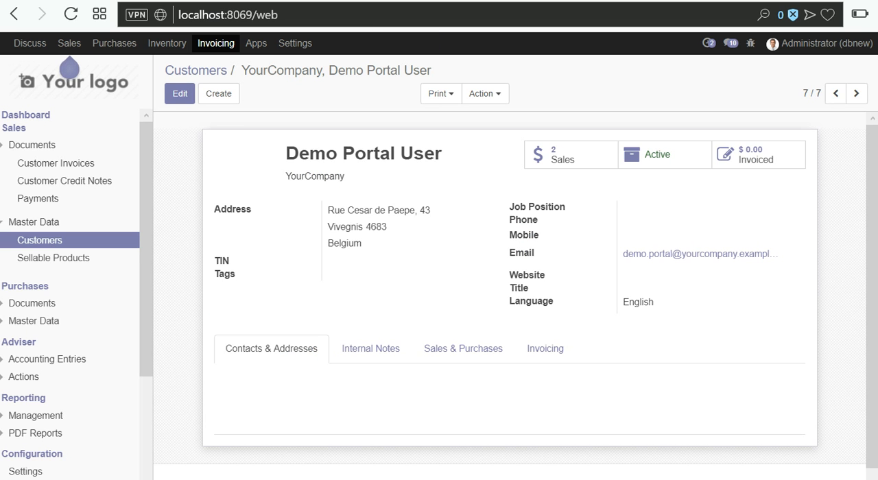
- Set the partner in cell G2 of the Excel template to Camptocamp and check the name against the customer record in Odoo
{"action": "key", "text": "alt+Tab"}
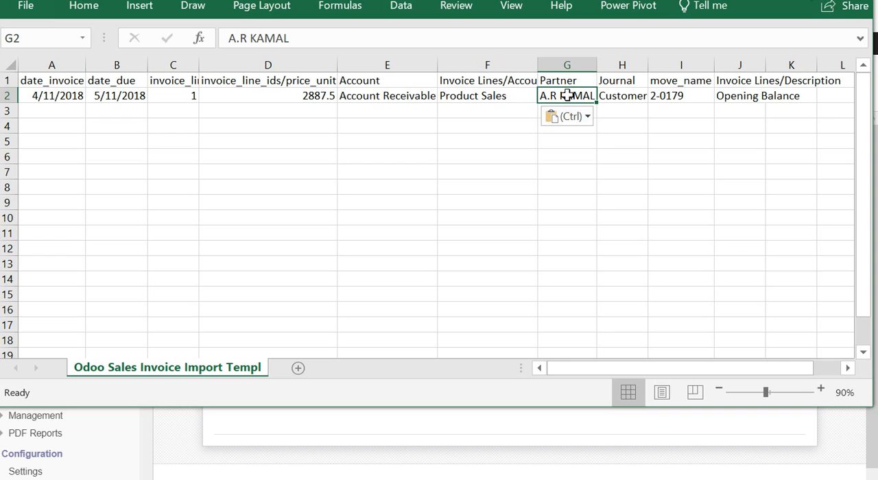
{"action": "type", "text": "Campto"}
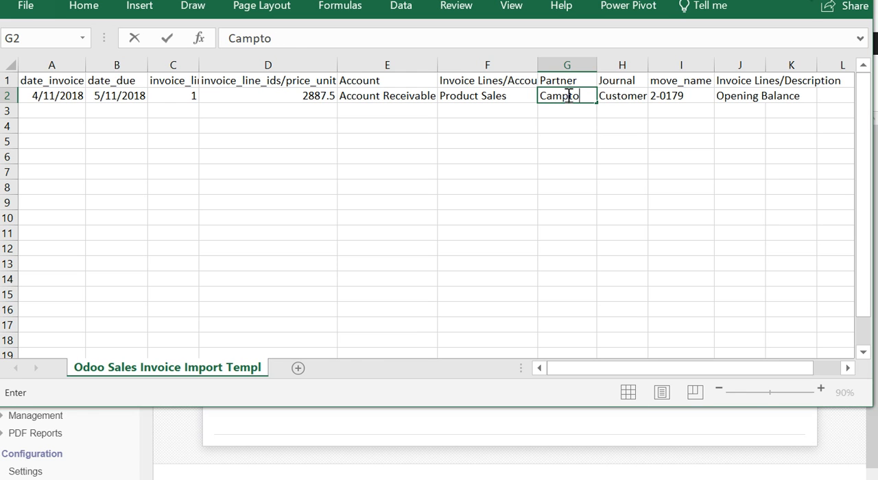
{"action": "type", "text": "camp"}
{"action": "key", "text": "ctrl+Return"}
{"action": "key", "text": "alt+Tab"}
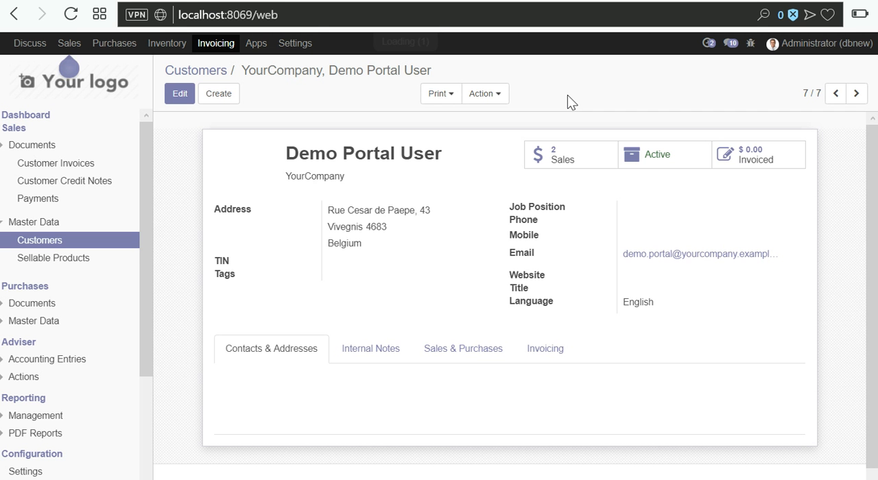
{"action": "left_click", "coordinate": [196, 71]}
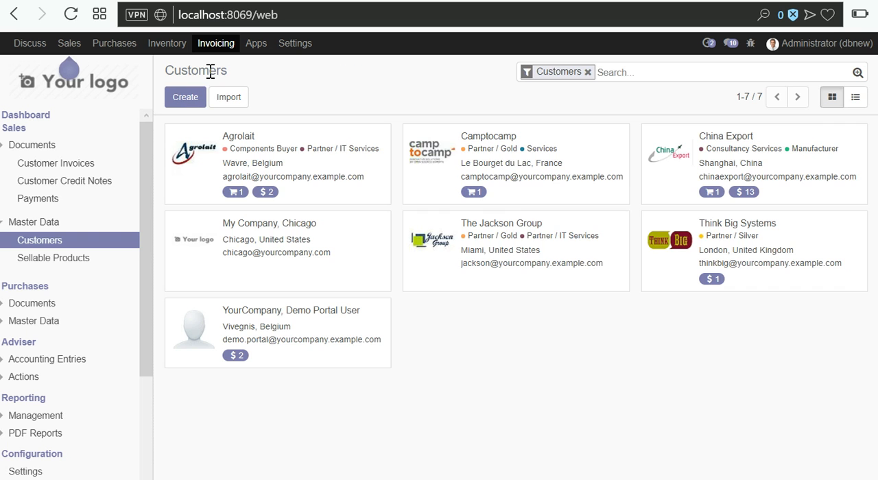
{"action": "left_click", "coordinate": [495, 149]}
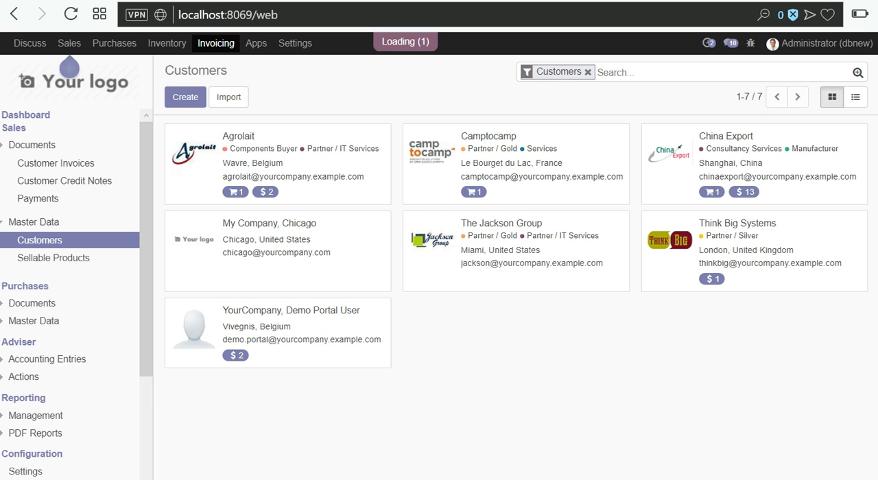
{"action": "key", "text": "alt+Tab"}
{"action": "left_click", "coordinate": [569, 95]}
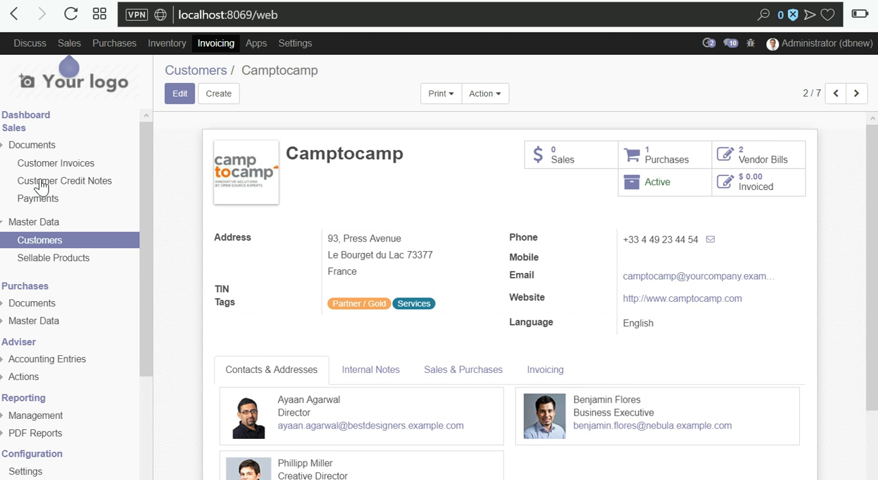
- Open Odoo's customer invoices and compare their numbering with the move_name value in cell I2 of the Excel template
{"action": "left_click", "coordinate": [55, 165]}
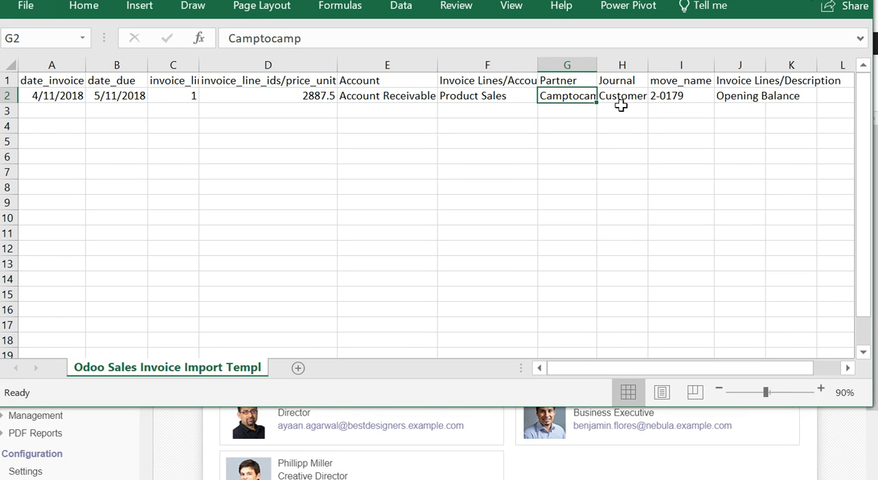
{"action": "left_click", "coordinate": [662, 96]}
{"action": "double_click", "coordinate": [659, 96]}
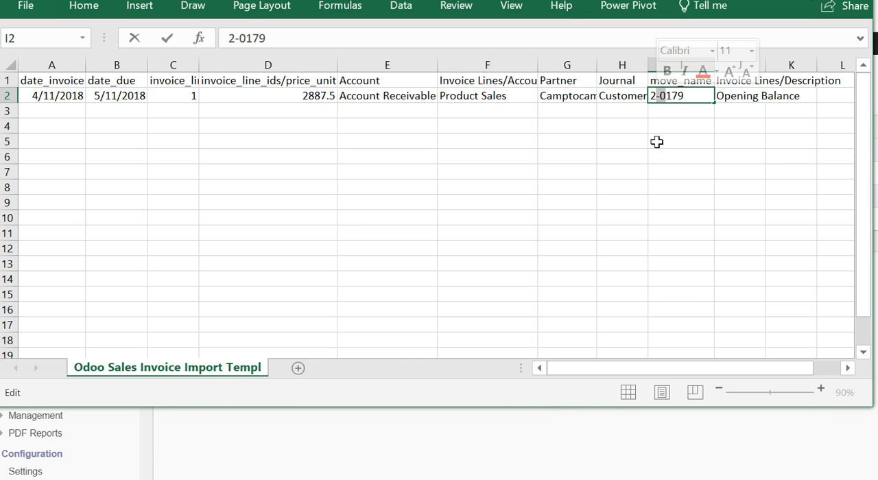
{"action": "key", "text": "Escape"}
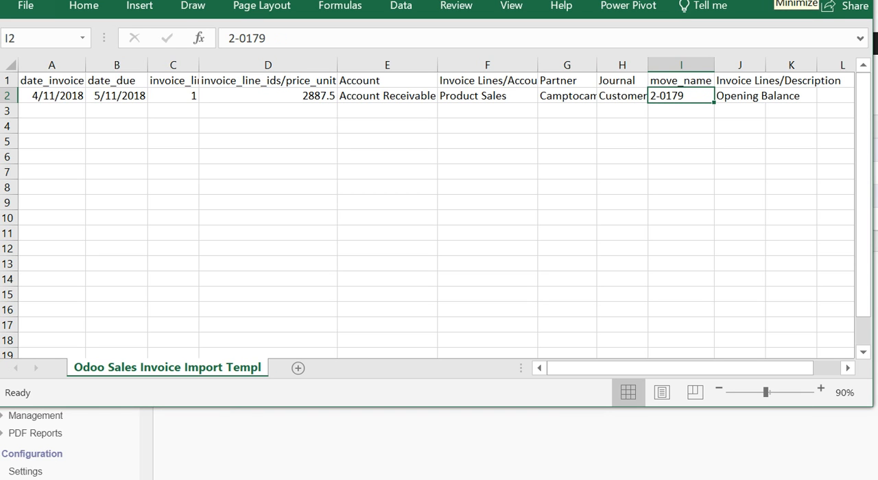
{"action": "left_click", "coordinate": [776, 1]}
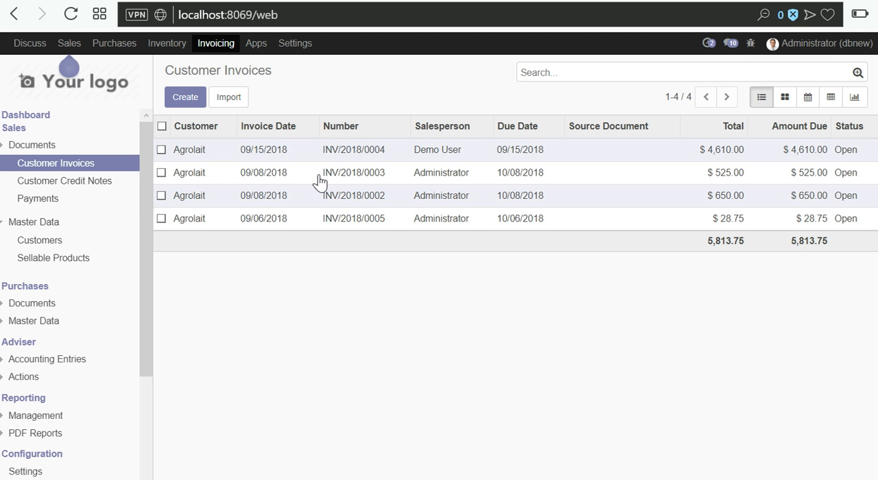
- Start a customer invoice import in Odoo and load the file Invoice Customer Import.xlsx
{"action": "left_click", "coordinate": [231, 101]}
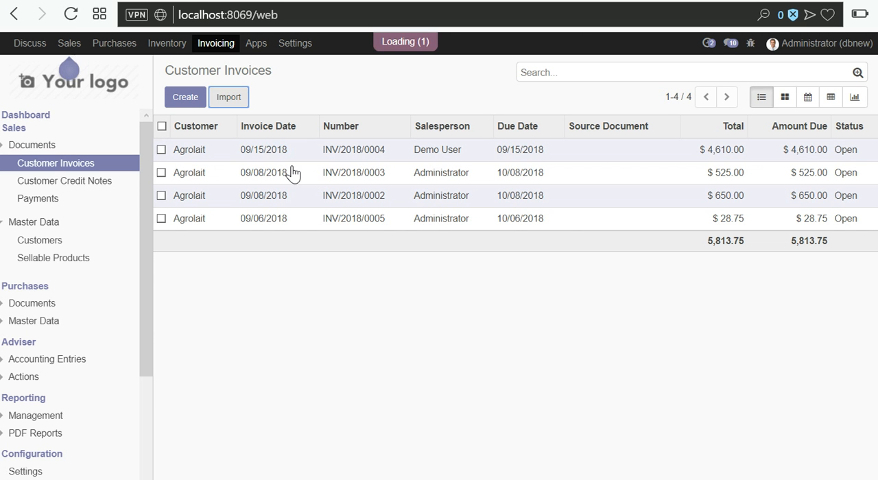
{"action": "left_click", "coordinate": [479, 168]}
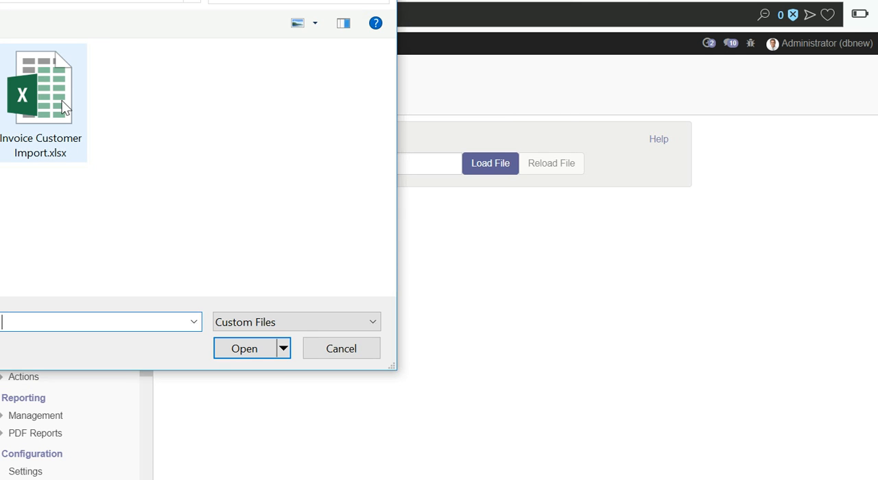
{"action": "left_click", "coordinate": [63, 106]}
{"action": "left_click", "coordinate": [251, 351]}
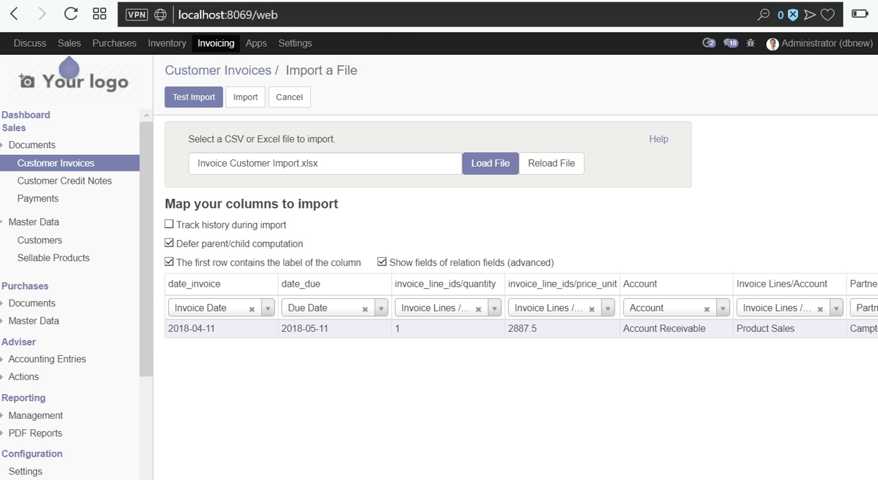
- Review the column mapping, test the import of the loaded invoice file and run the import
{"action": "scroll", "coordinate": [514, 306], "scroll_direction": "right", "scroll_amount": 5}
{"action": "scroll", "coordinate": [514, 306], "scroll_direction": "left", "scroll_amount": 5}
{"action": "left_click", "coordinate": [193, 96]}
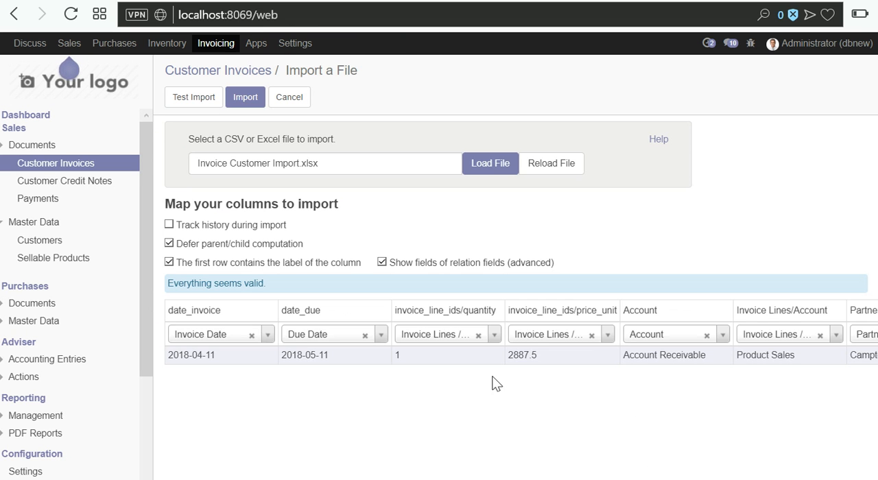
{"action": "left_click_drag", "start_coordinate": [177, 283], "coordinate": [231, 283]}
{"action": "left_click", "coordinate": [243, 98]}
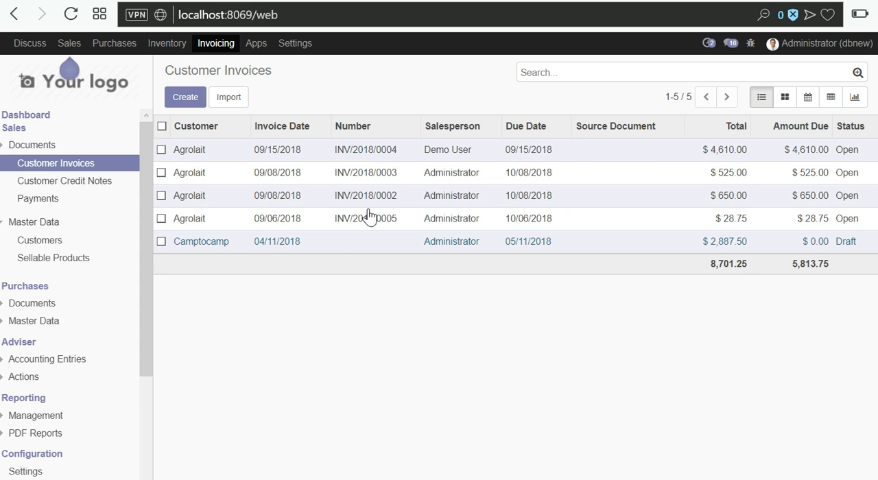
- Open the imported Camptocamp draft invoice and review its header and customer details
{"action": "left_click", "coordinate": [365, 250]}
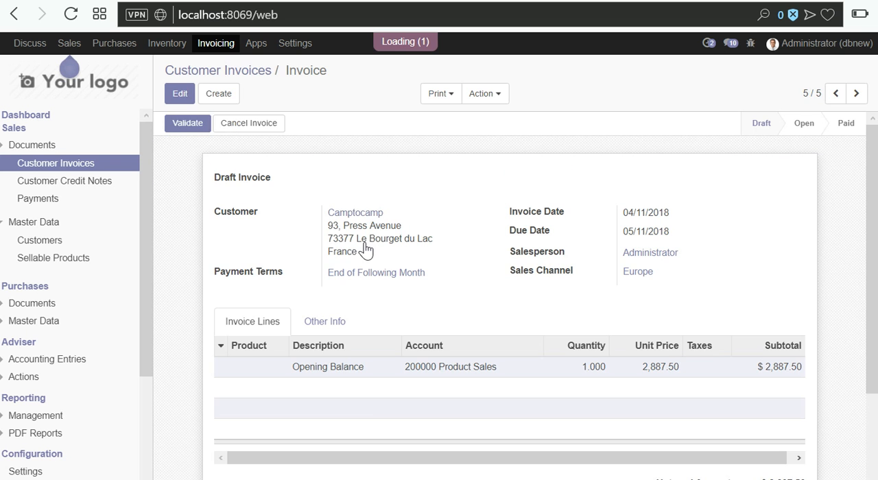
{"action": "mouse_move", "coordinate": [190, 137]}
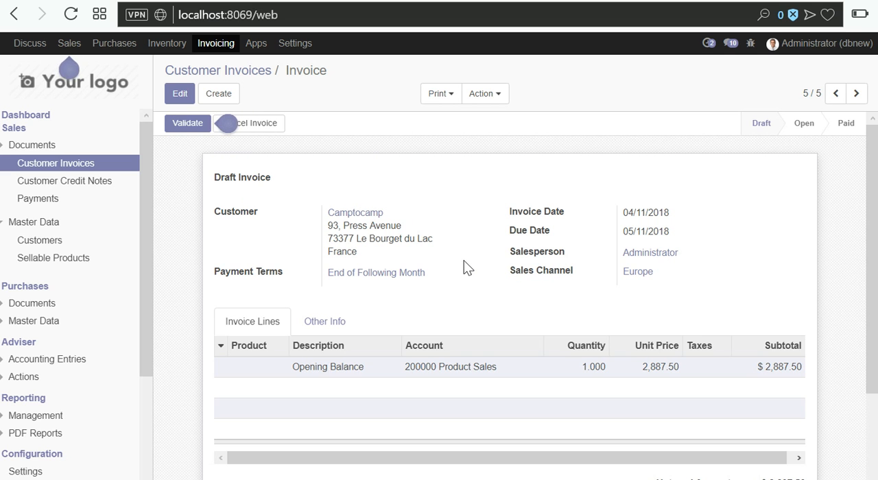
{"action": "left_click_drag", "start_coordinate": [221, 177], "coordinate": [482, 251]}
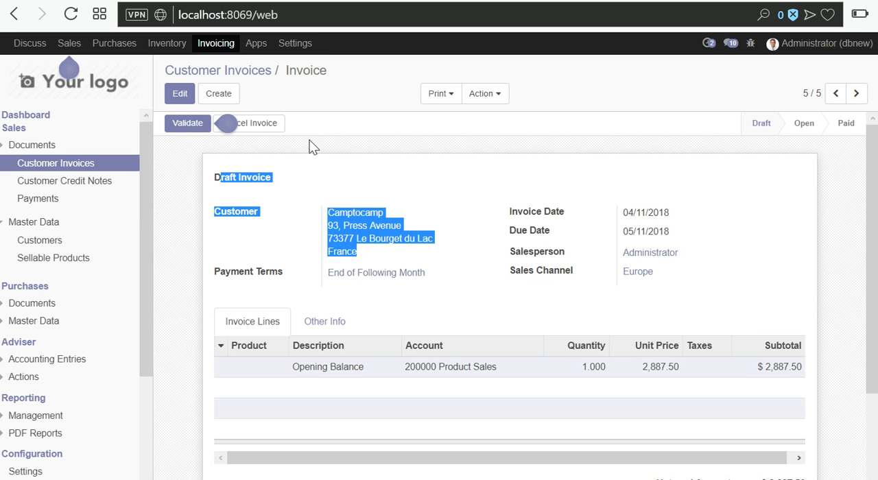
- Create a new customer invoice with Camptocamp as the customer
{"action": "left_click", "coordinate": [178, 96]}
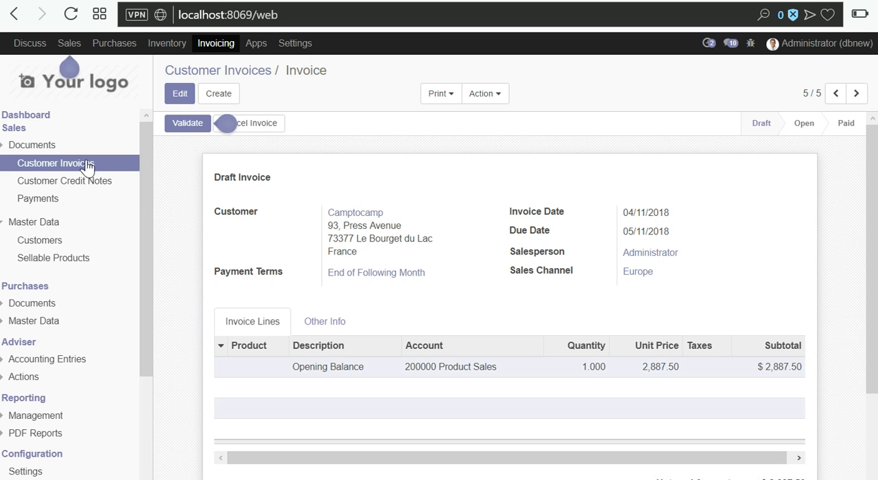
{"action": "left_click", "coordinate": [178, 97]}
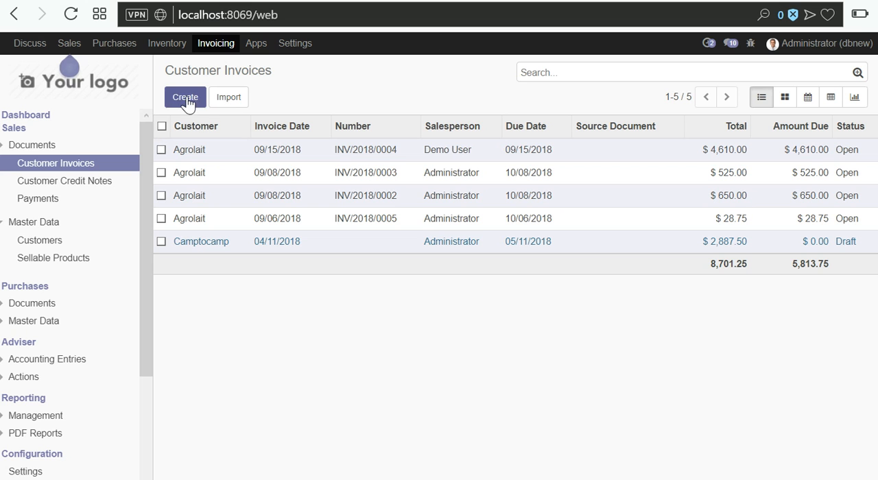
{"action": "left_click", "coordinate": [185, 97]}
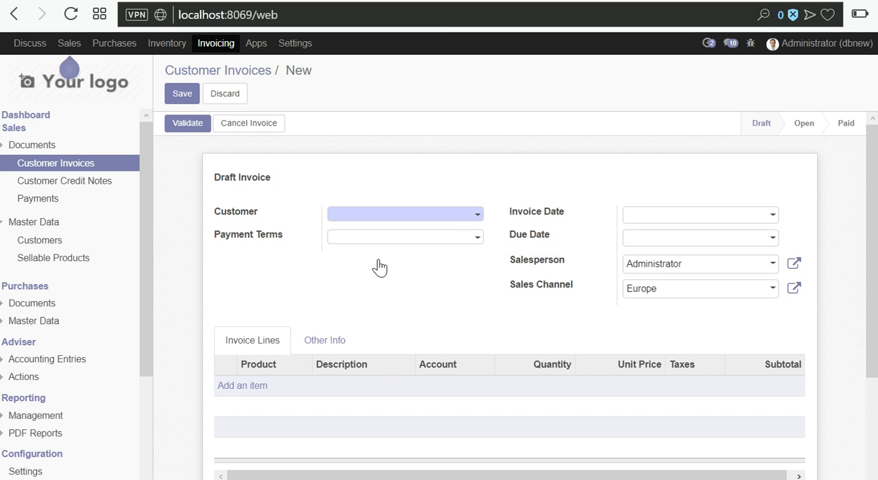
{"action": "left_click", "coordinate": [378, 214]}
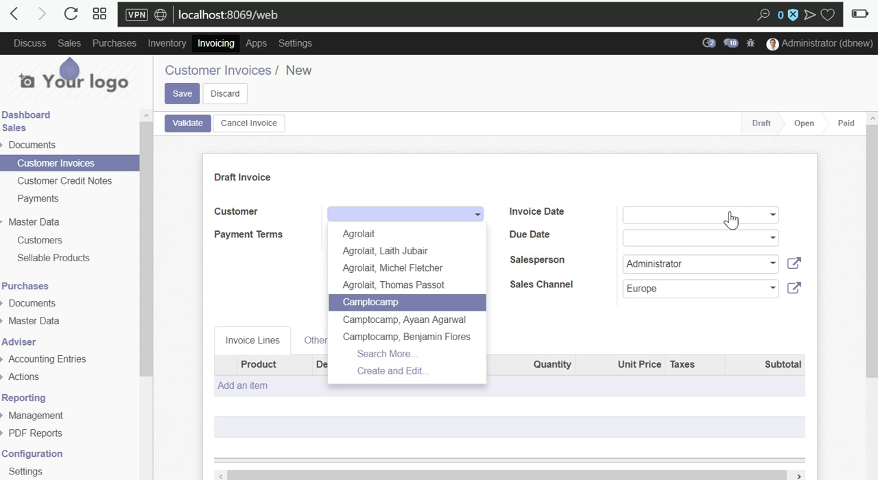
{"action": "key", "text": "Return"}
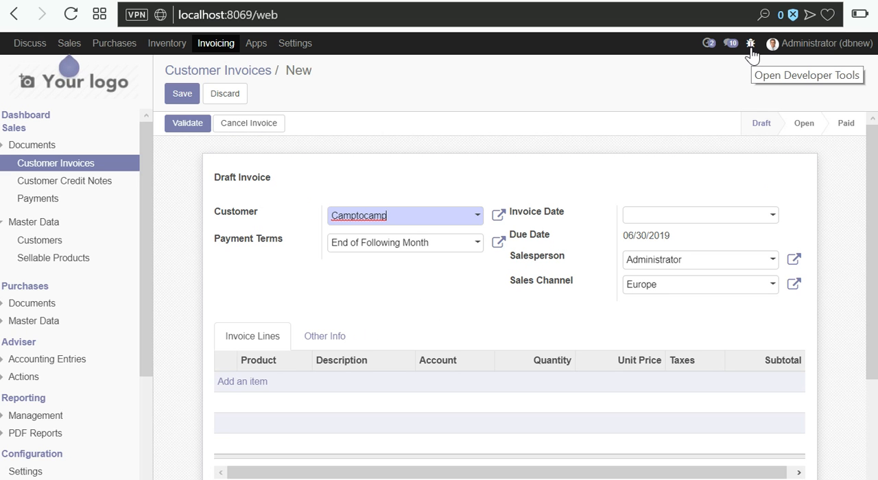
- Open the invoice form's view definition for editing and locate the move_name field in its architecture
{"action": "left_click", "coordinate": [751, 45]}
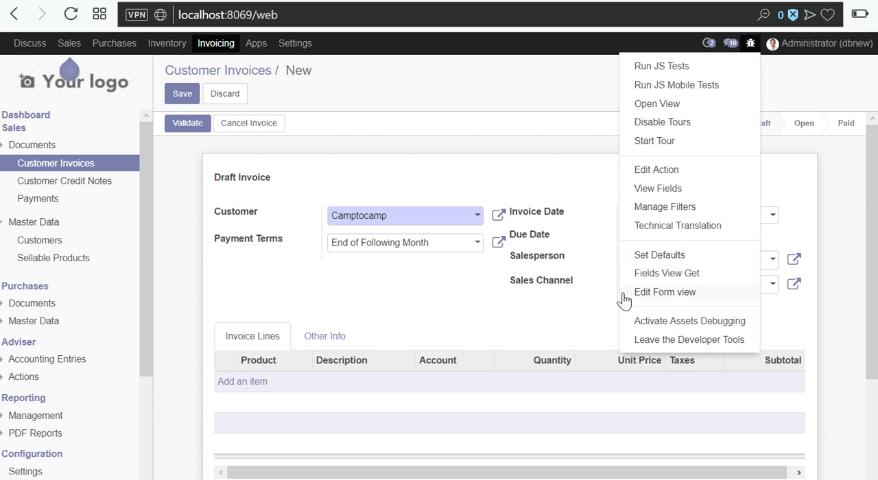
{"action": "left_click", "coordinate": [284, 229]}
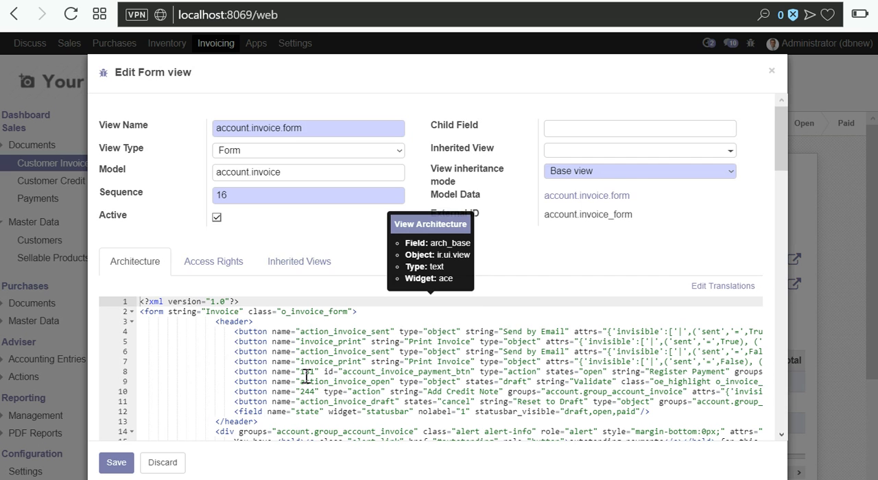
{"action": "scroll", "coordinate": [307, 377], "scroll_direction": "down", "scroll_amount": 10}
{"action": "scroll", "coordinate": [307, 376], "scroll_direction": "down", "scroll_amount": 3}
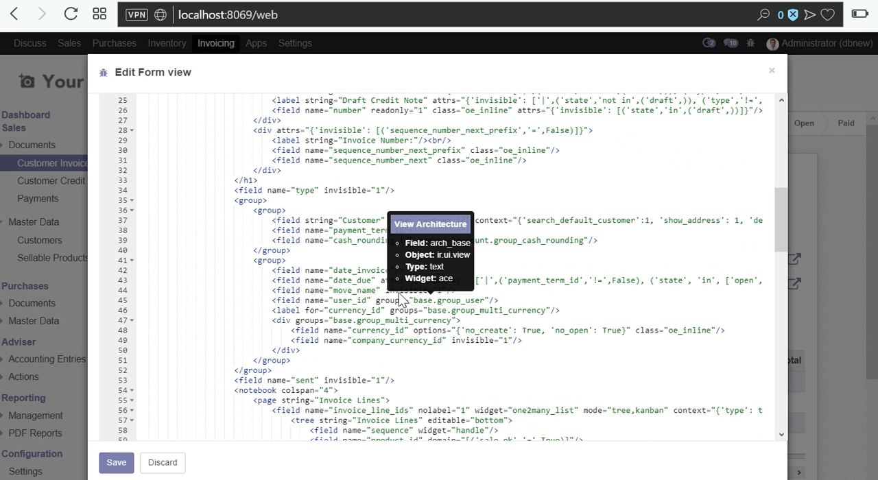
{"action": "key", "text": "ctrl+a"}
{"action": "scroll", "coordinate": [302, 365], "scroll_direction": "down", "scroll_amount": 3}
{"action": "scroll", "coordinate": [310, 365], "scroll_direction": "down", "scroll_amount": 5}
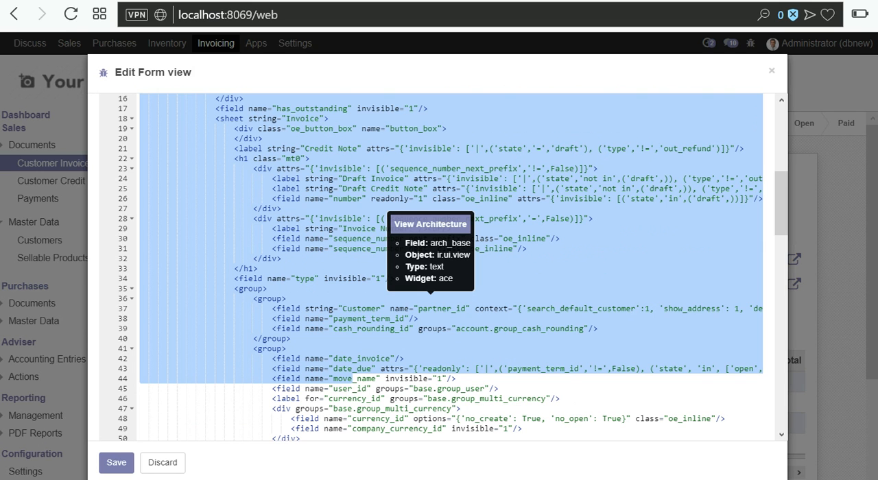
- Remove the invisible="1" attribute from the move_name field, save the form view and reload the invoice page
{"action": "double_click", "coordinate": [407, 379]}
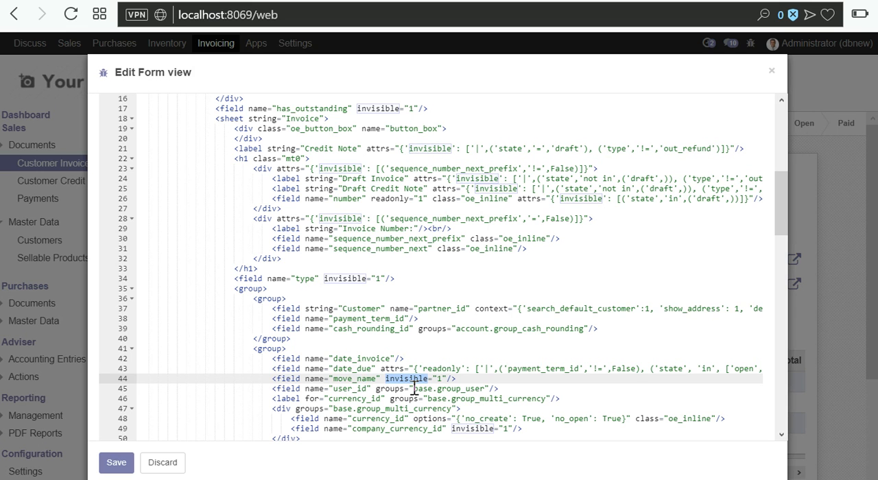
{"action": "key", "text": "BackSpace"}
{"action": "key", "text": "Delete"}
{"action": "key", "text": "Delete"}
{"action": "key", "text": "Delete"}
{"action": "key", "text": "Delete"}
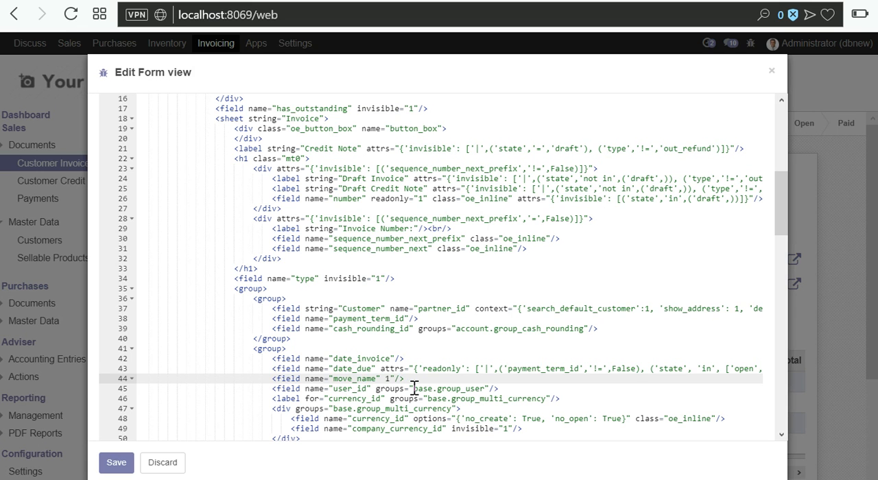
{"action": "key", "text": "BackSpace"}
{"action": "left_click", "coordinate": [120, 462]}
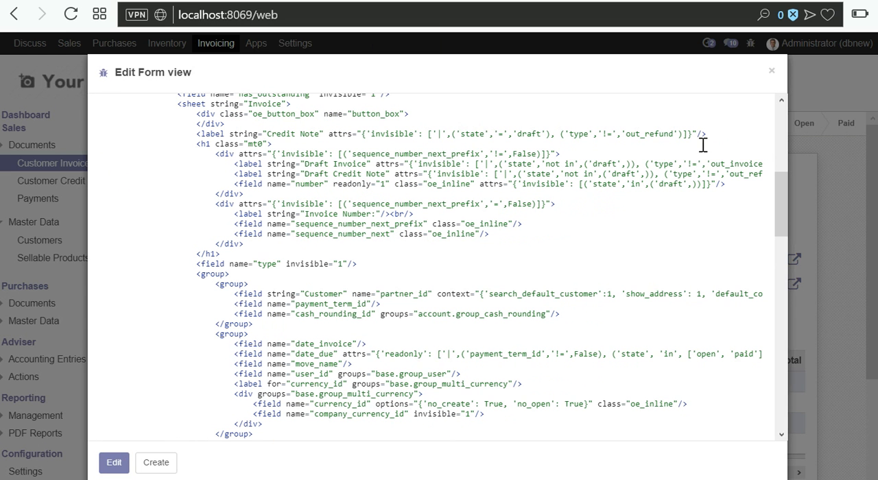
{"action": "left_click", "coordinate": [771, 73]}
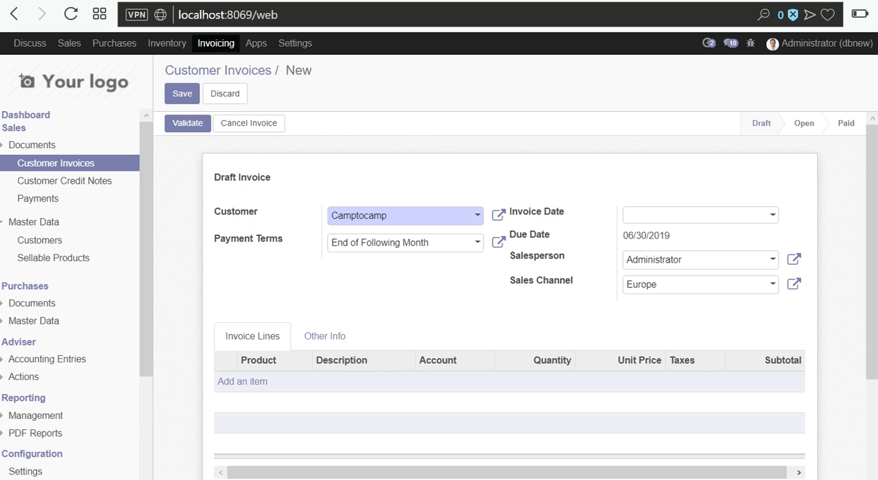
{"action": "left_click", "coordinate": [69, 15]}
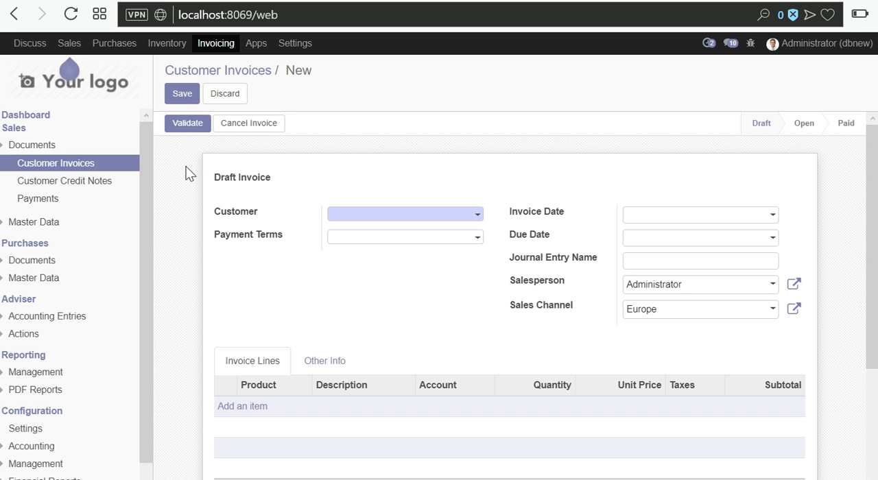
- Fill in the invoice for an Agrolait contact with date 05/06/2019, journal entry name 1038393 and a 333.00 line described "t", and validate it
{"action": "left_click", "coordinate": [469, 218]}
{"action": "key", "text": "Down"}
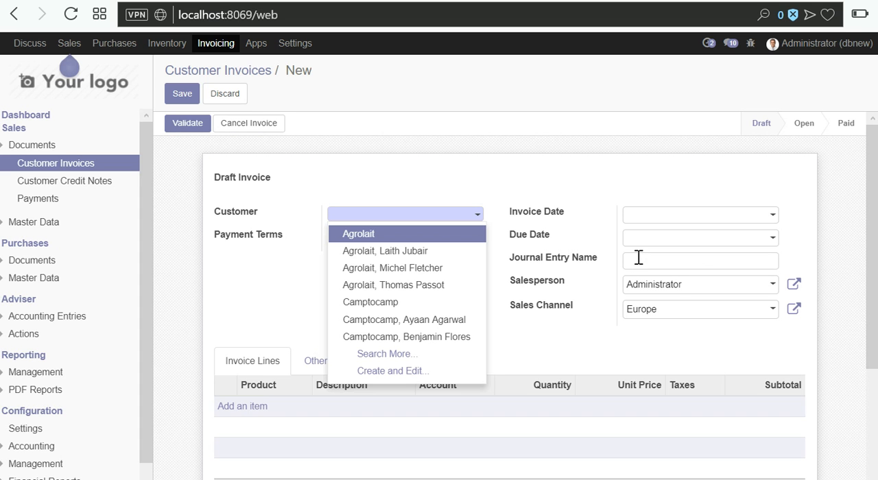
{"action": "left_click", "coordinate": [639, 257]}
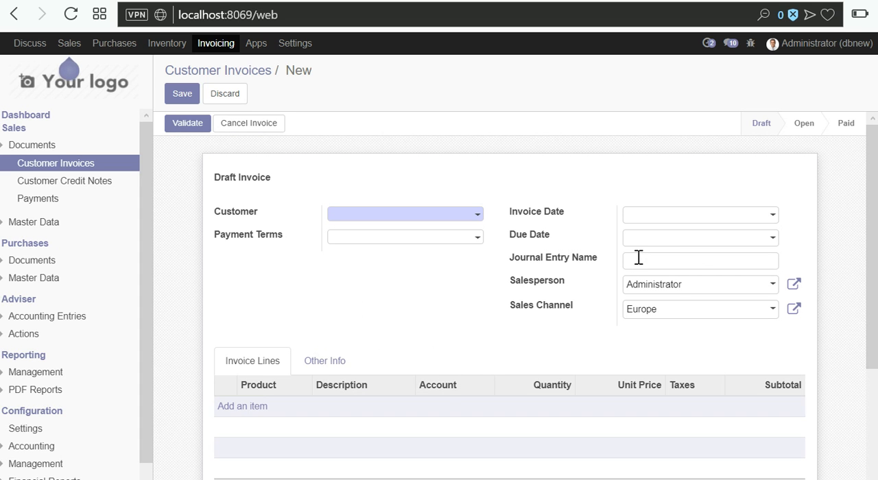
{"action": "type", "text": "1033393"}
{"action": "left_click", "coordinate": [663, 216]}
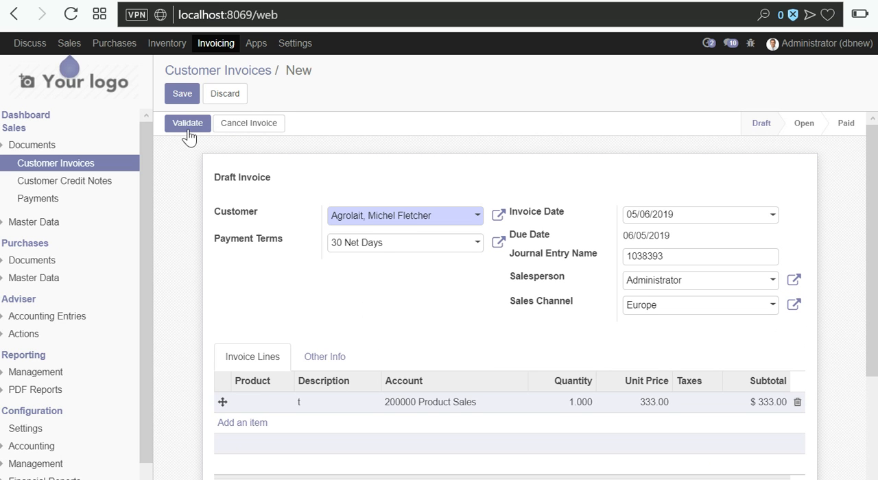
{"action": "left_click", "coordinate": [188, 124]}
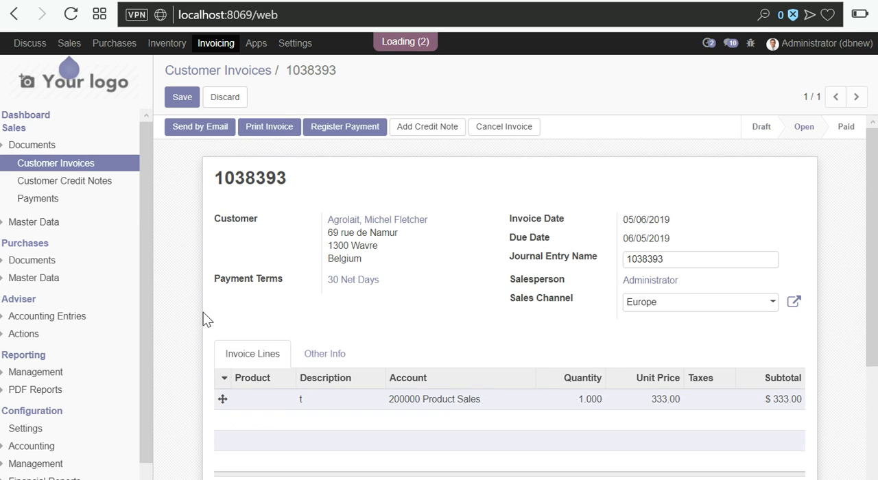
- Check the invoice number in the validated invoice's heading and look over its invoice line
{"action": "double_click", "coordinate": [249, 178]}
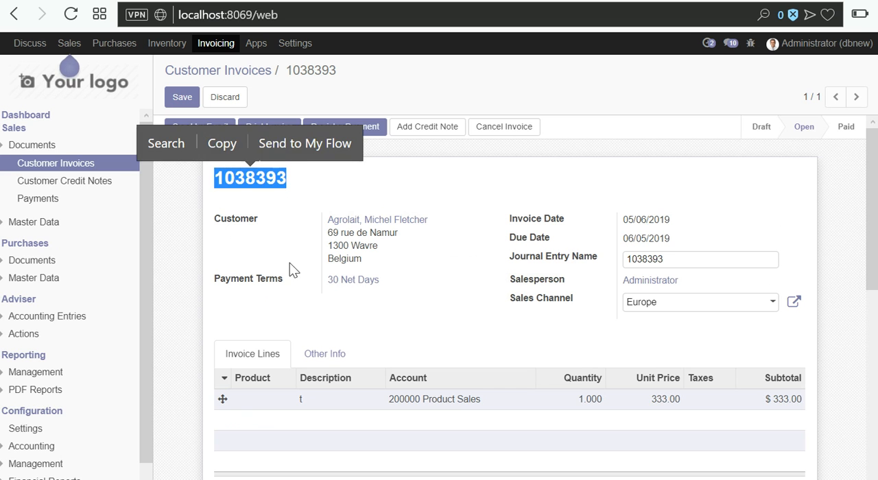
{"action": "left_click", "coordinate": [307, 300]}
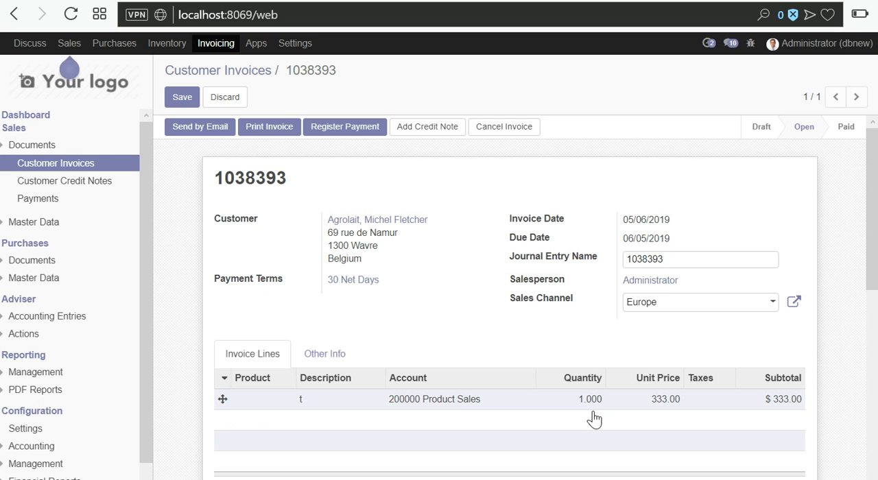
{"action": "mouse_move", "coordinate": [594, 420]}
{"action": "mouse_move", "coordinate": [547, 431]}
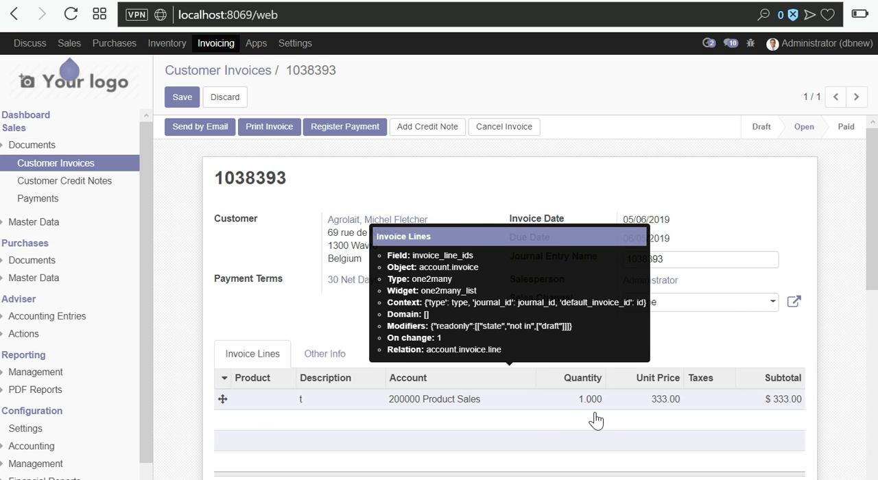